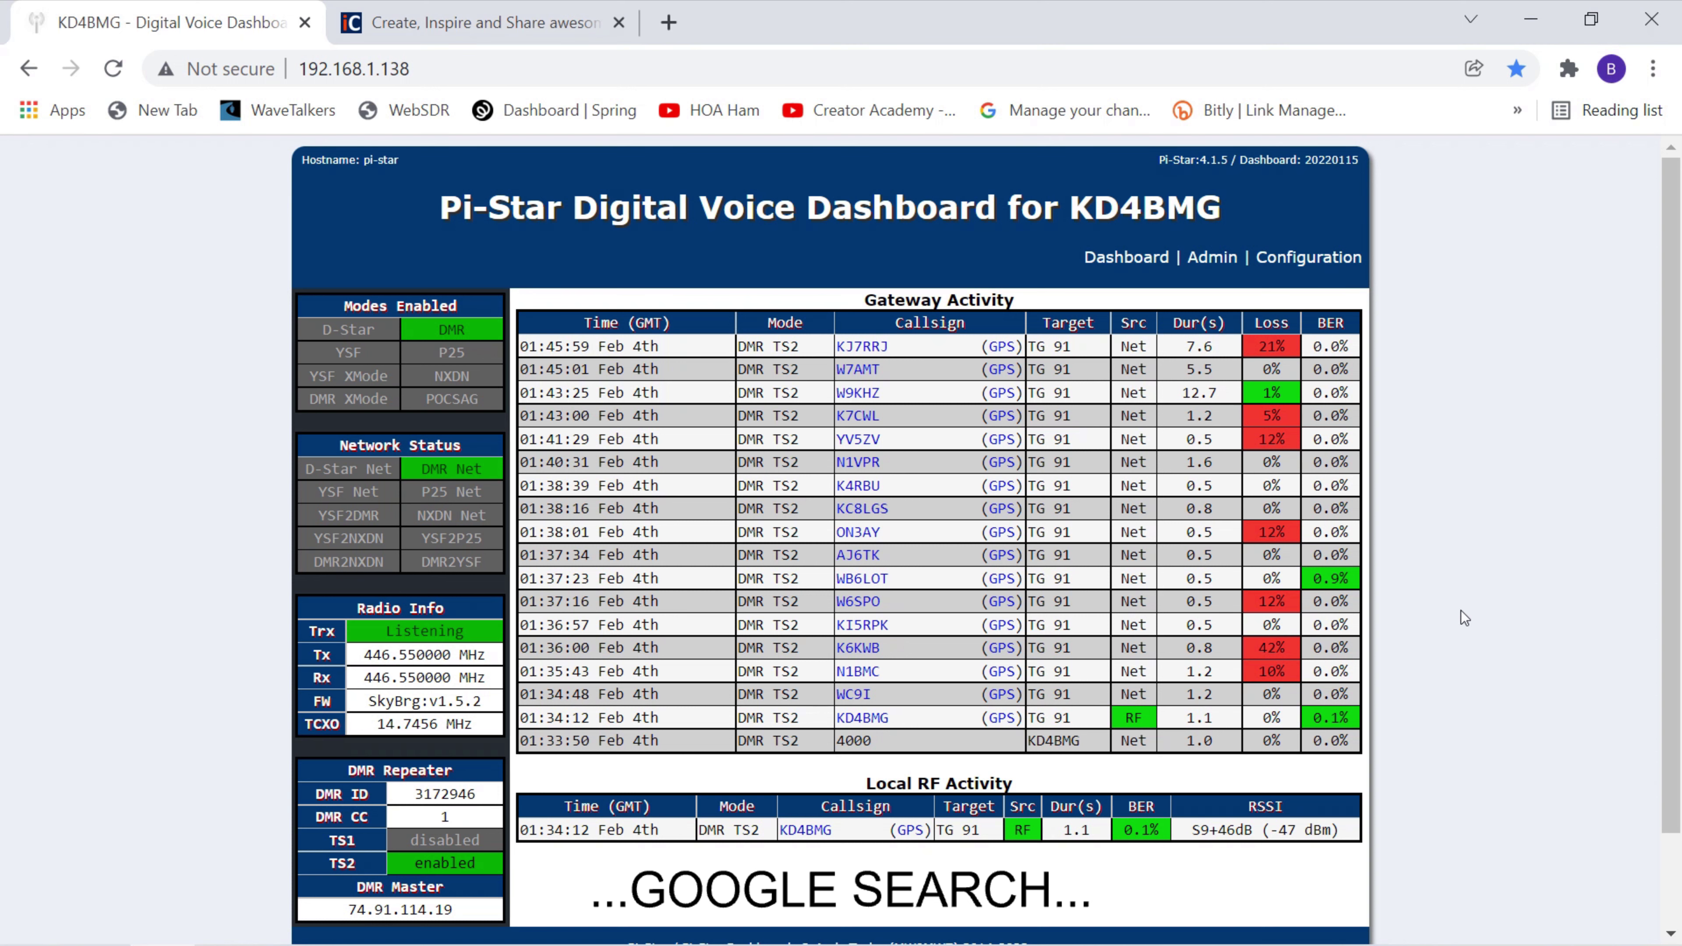
Switch to iColorpalette and scroll down to the Latest Color Palette Collection, including 55 Nature.
{"action": "left_click", "coordinate": [480, 31]}
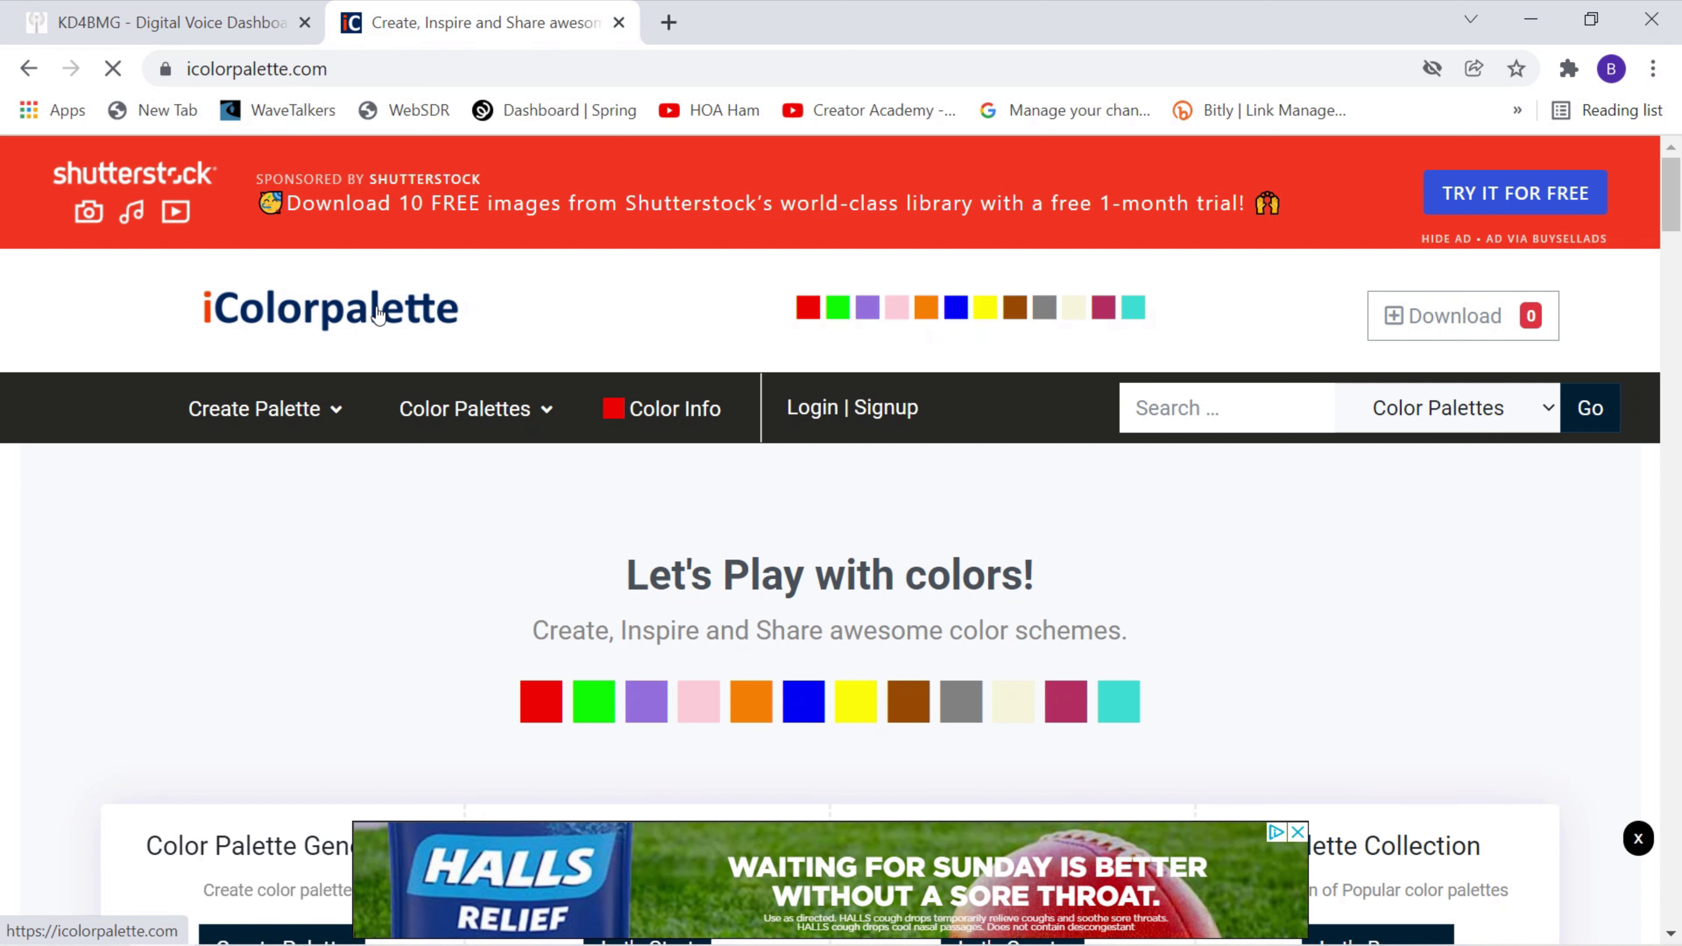
{"action": "scroll", "coordinate": [689, 484], "scroll_direction": "down", "scroll_amount": 6}
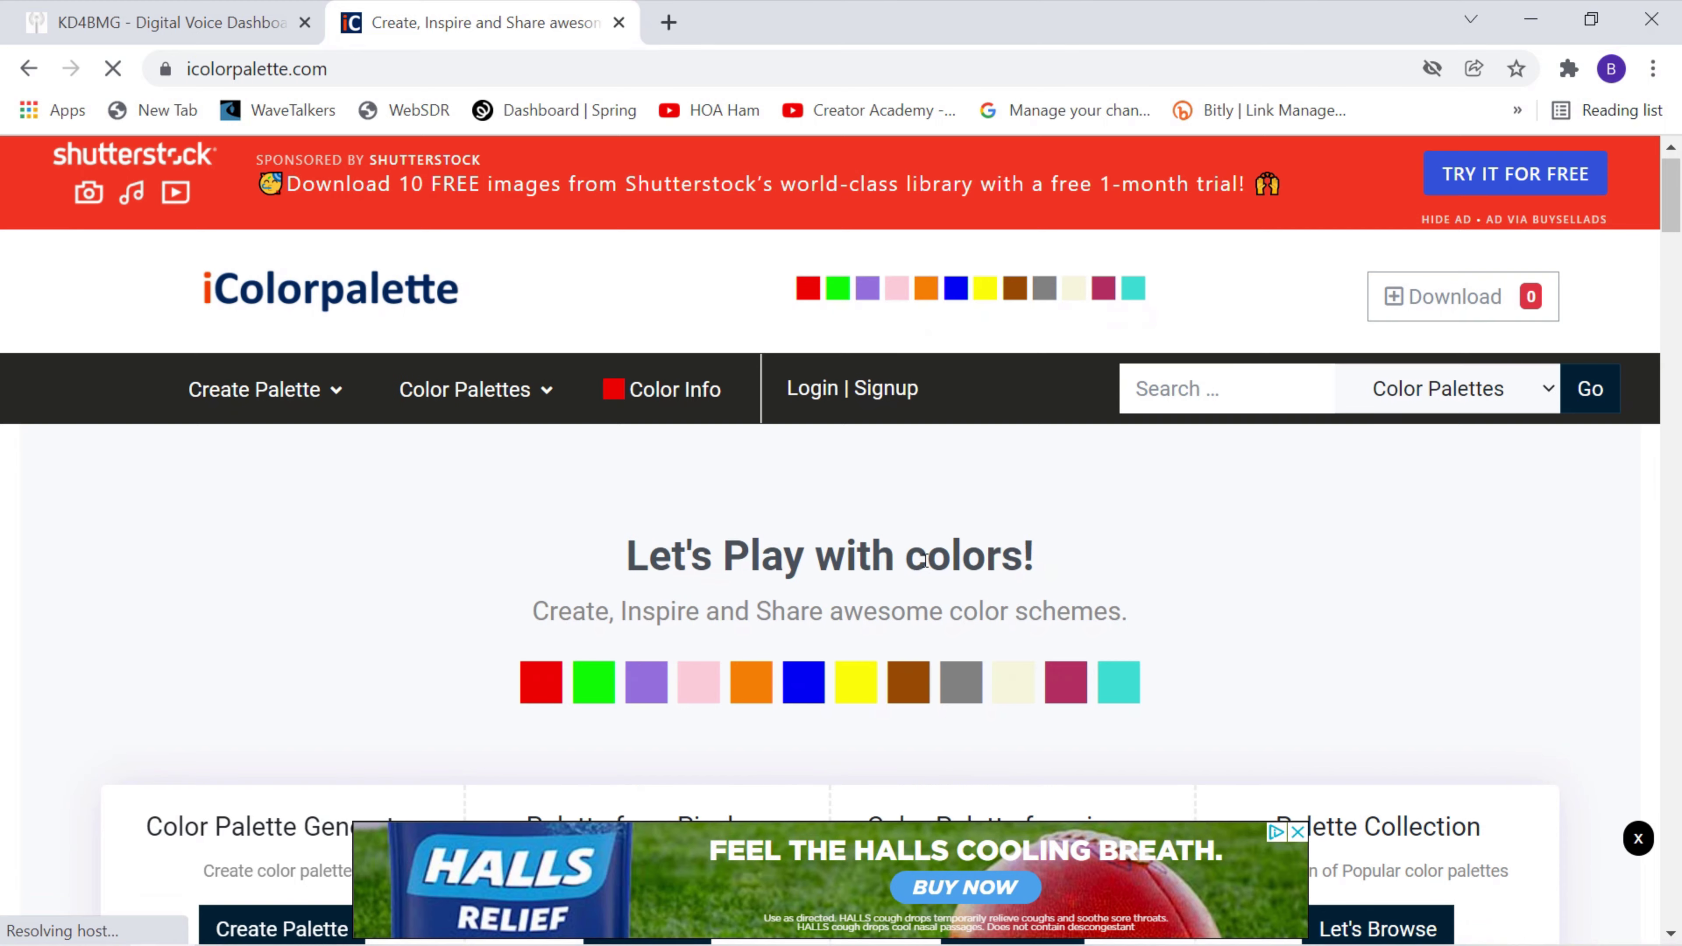
{"action": "scroll", "coordinate": [925, 561], "scroll_direction": "down", "scroll_amount": 7}
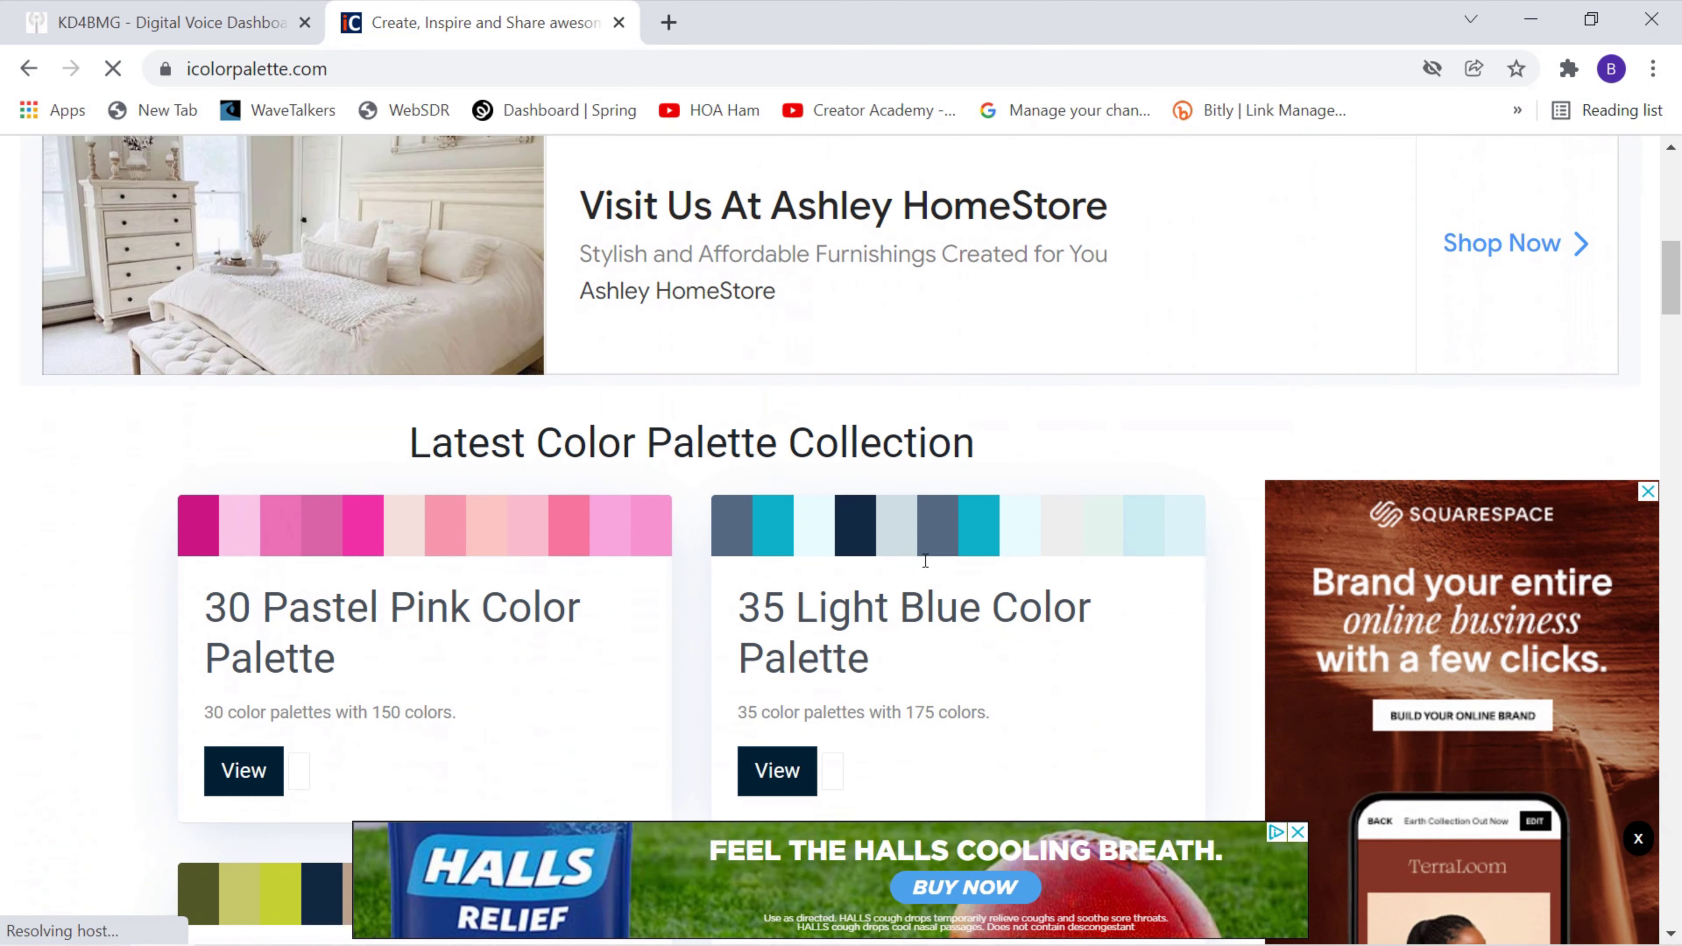
{"action": "scroll", "coordinate": [924, 560], "scroll_direction": "down", "scroll_amount": 2}
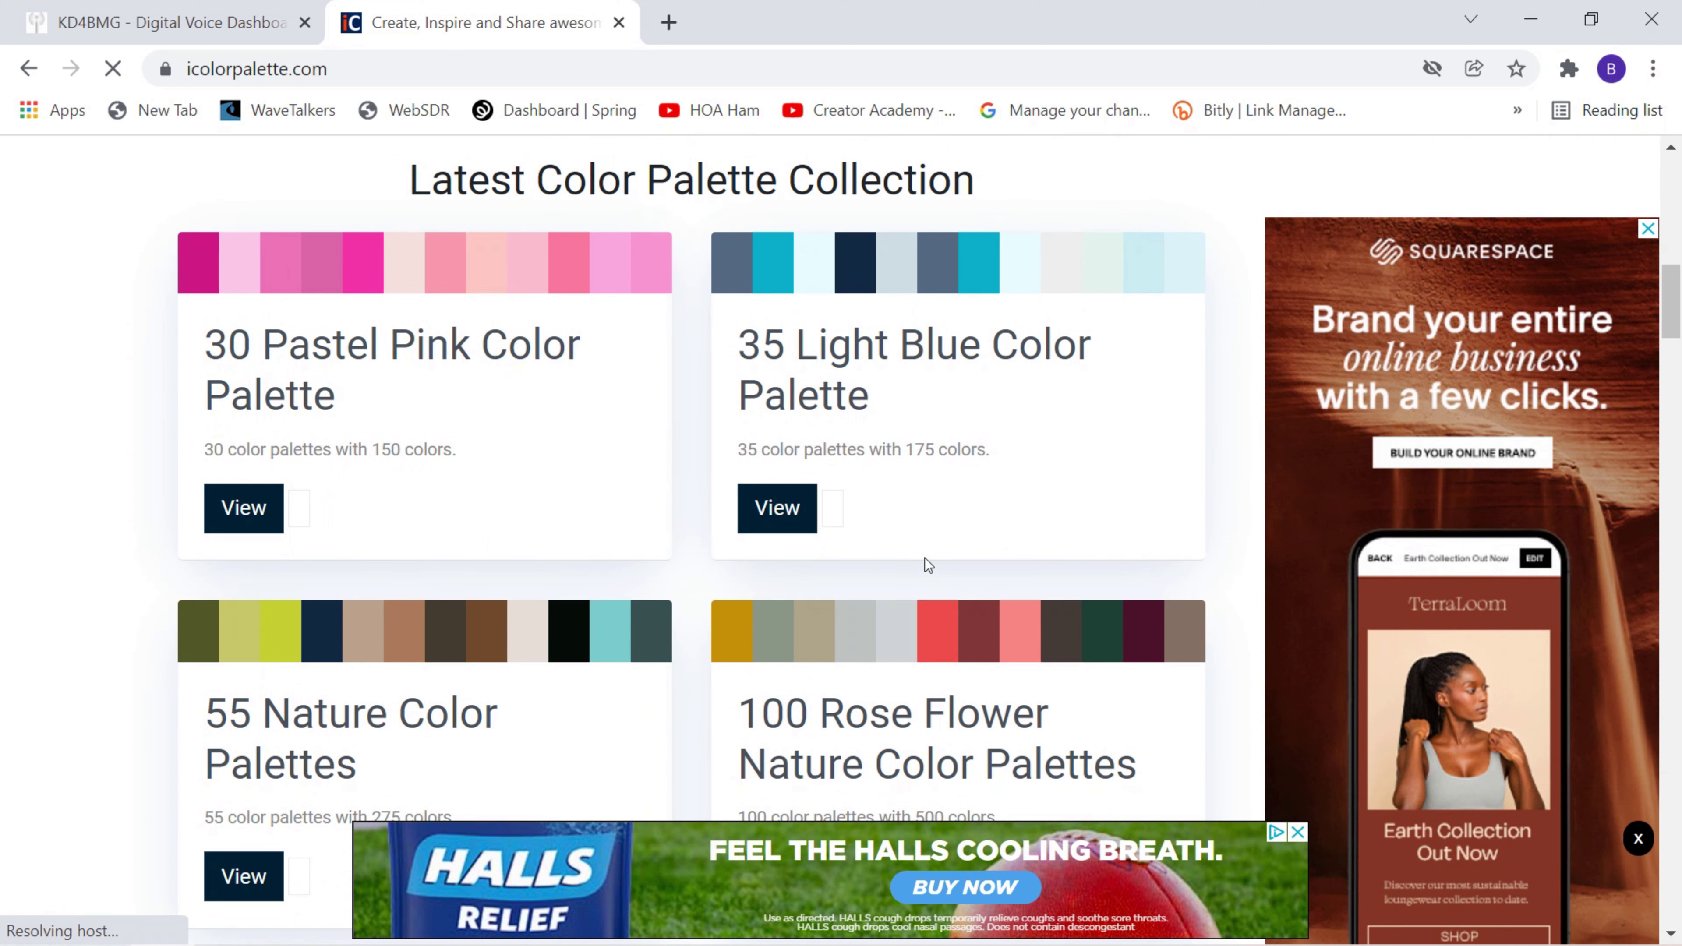
{"action": "scroll", "coordinate": [925, 559], "scroll_direction": "down", "scroll_amount": 2}
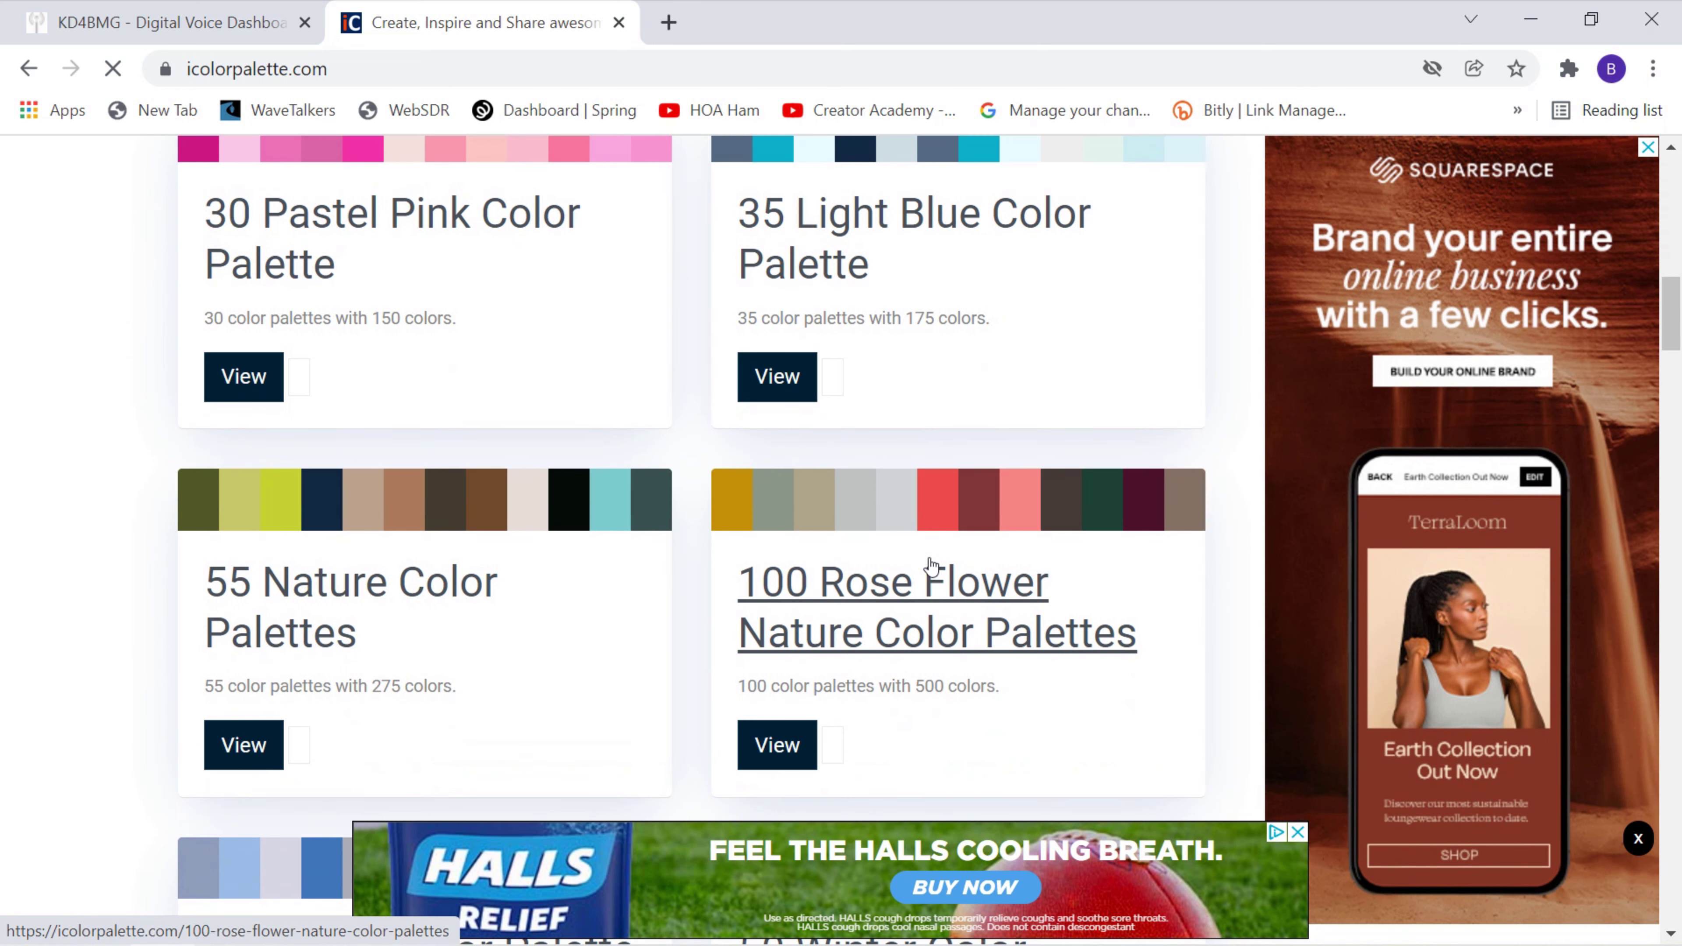
{"action": "left_click", "coordinate": [932, 565]}
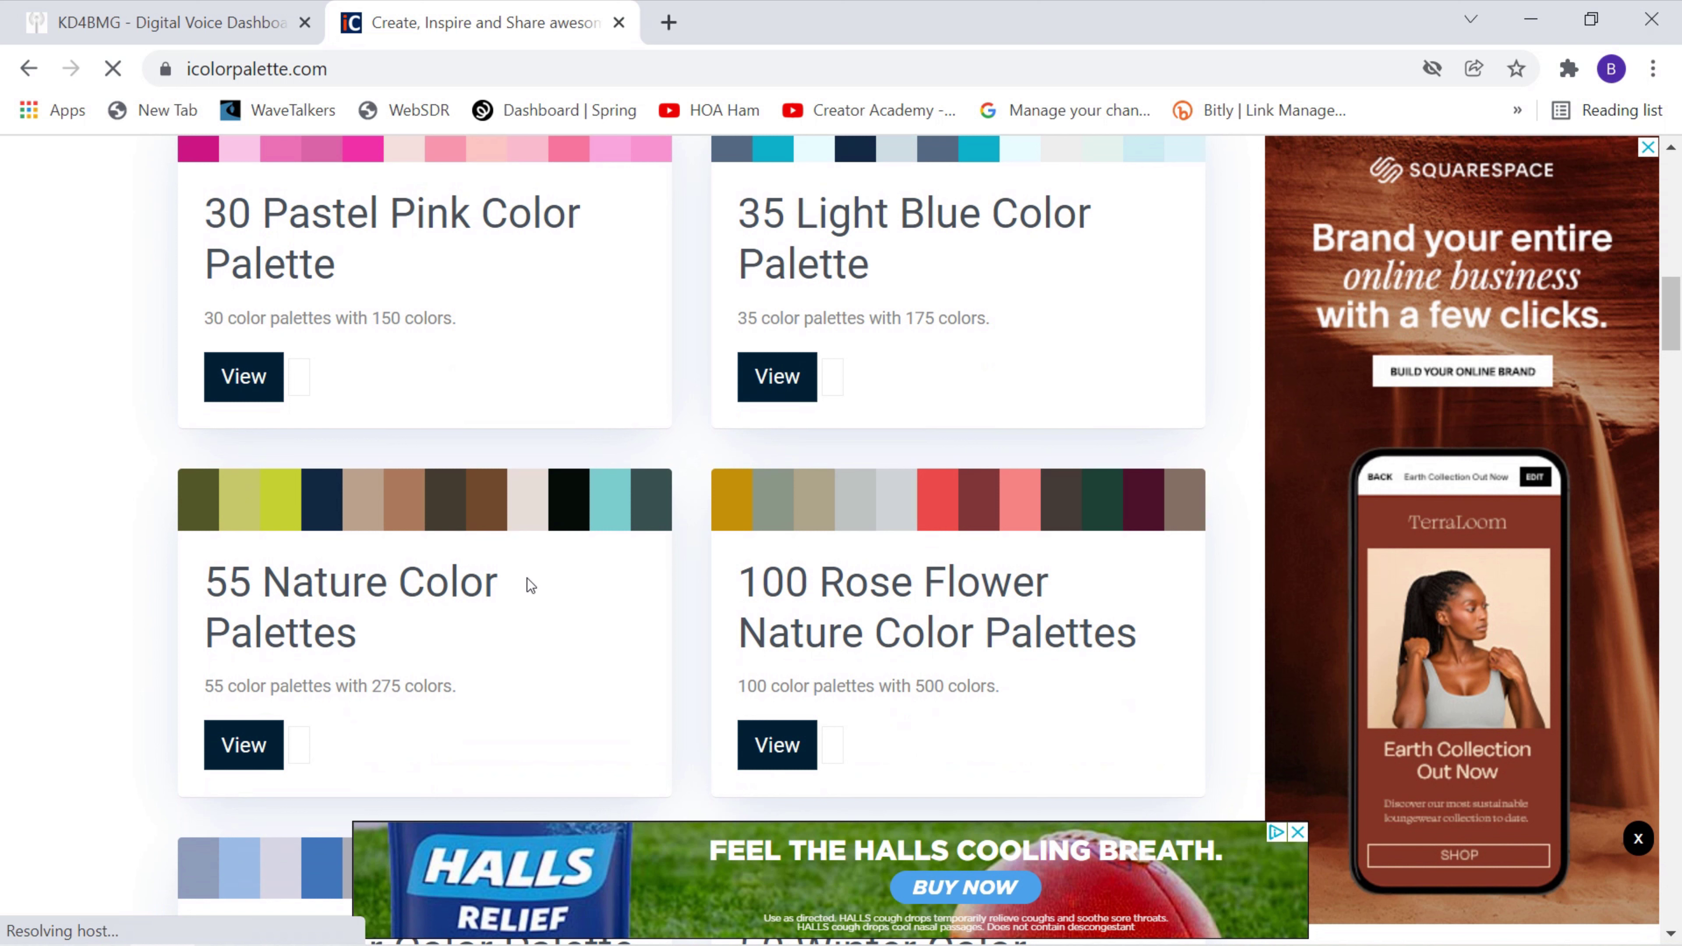
Open the 55 Nature Color Palettes collection and scroll to palettes showing codes like #52582c and #c6c86b.
{"action": "left_click", "coordinate": [340, 592]}
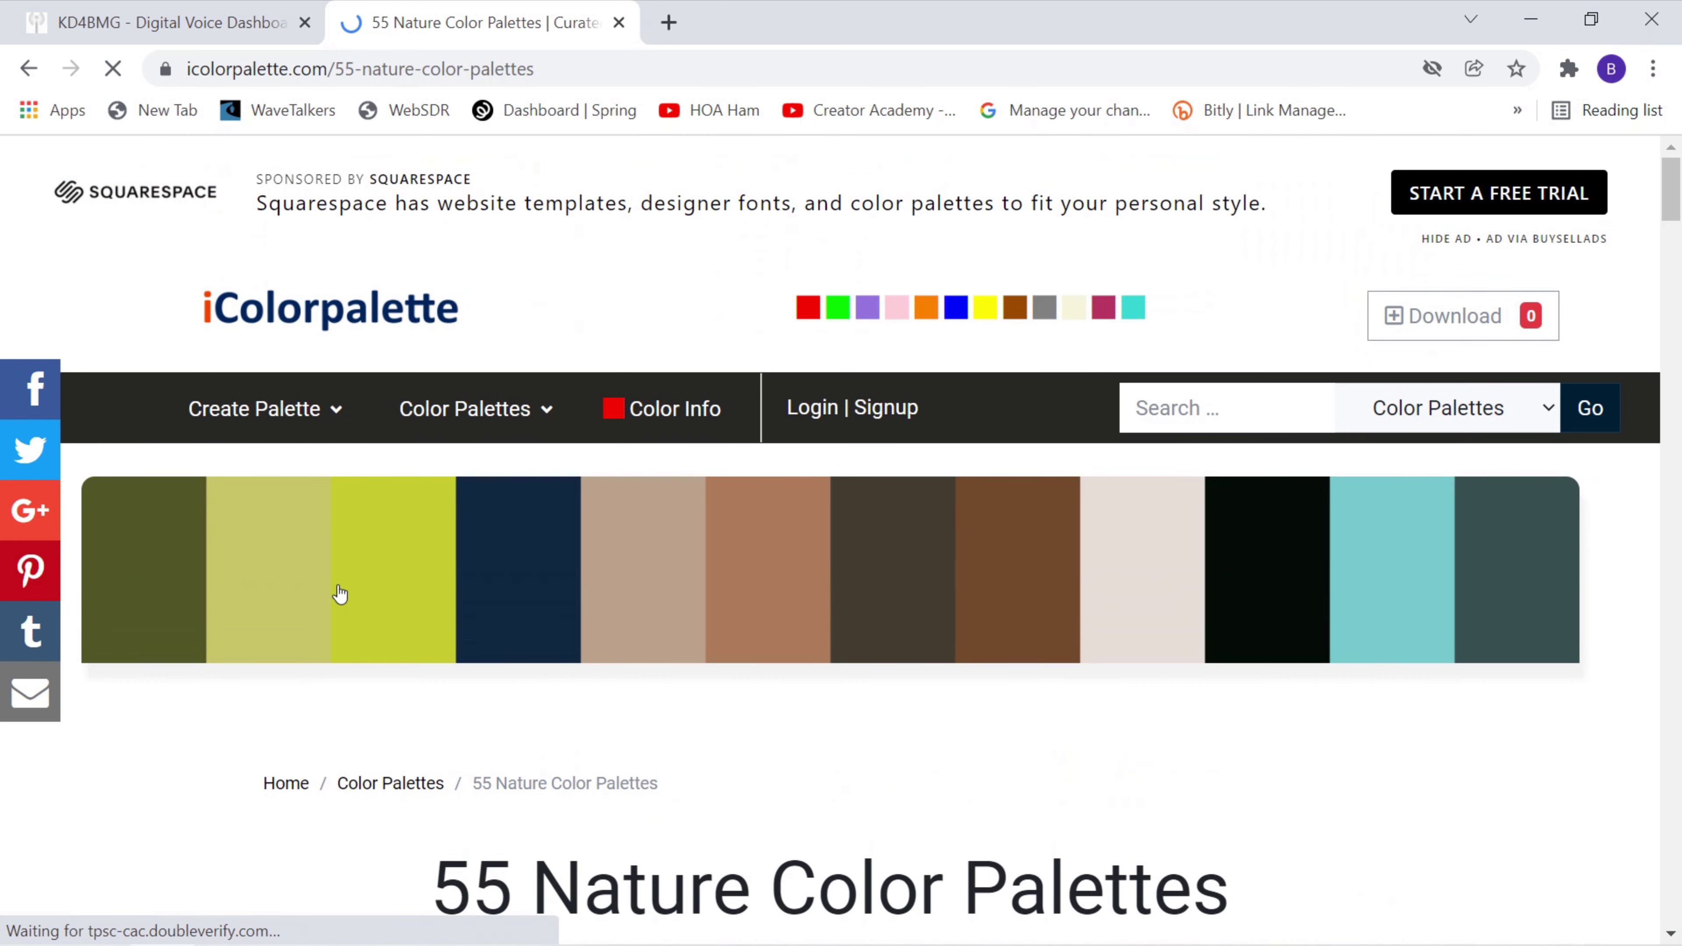
{"action": "scroll", "coordinate": [340, 592], "scroll_direction": "down", "scroll_amount": 3}
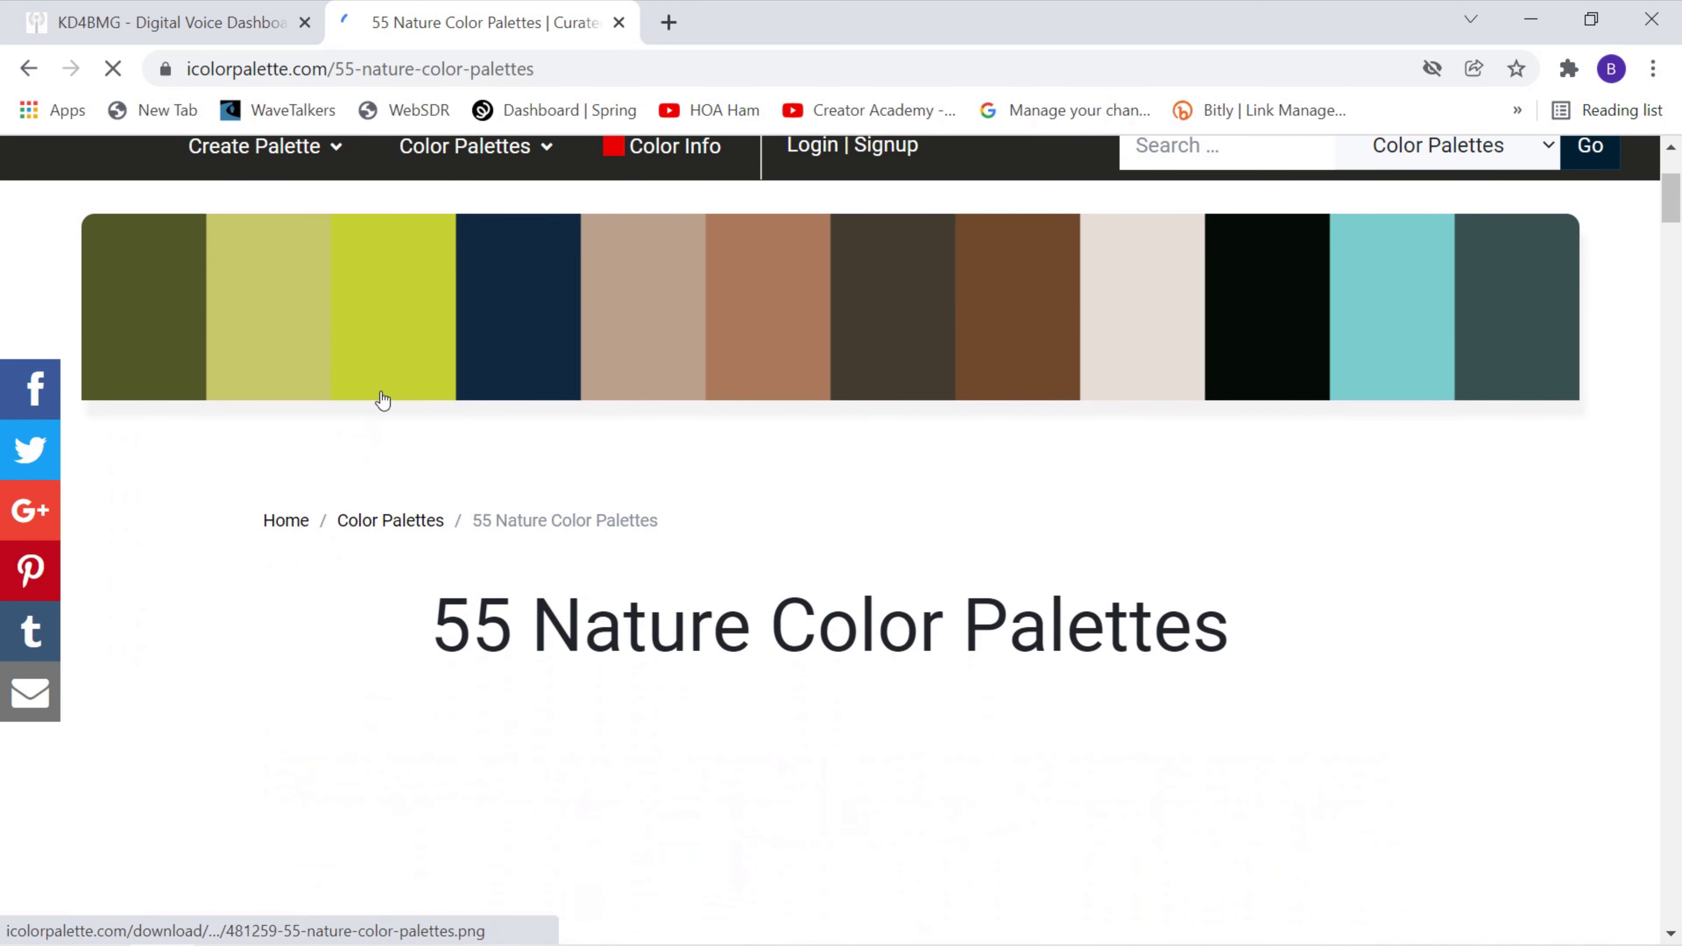
{"action": "scroll", "coordinate": [383, 401], "scroll_direction": "down", "scroll_amount": 15}
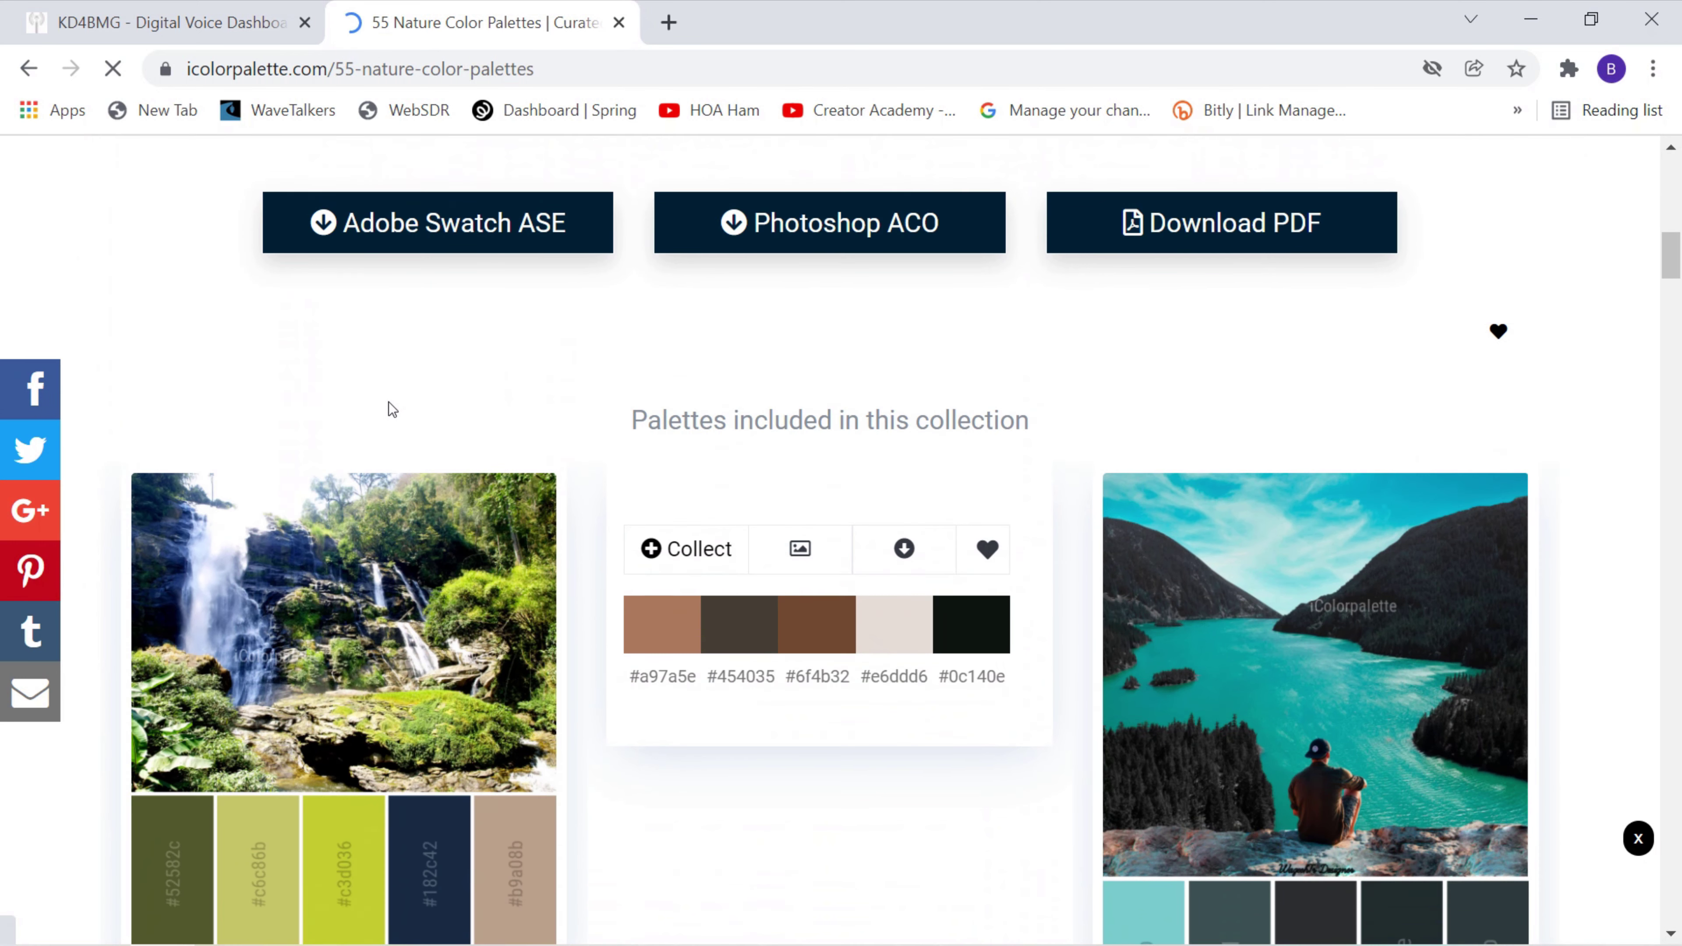
{"action": "scroll", "coordinate": [389, 402], "scroll_direction": "down", "scroll_amount": 6}
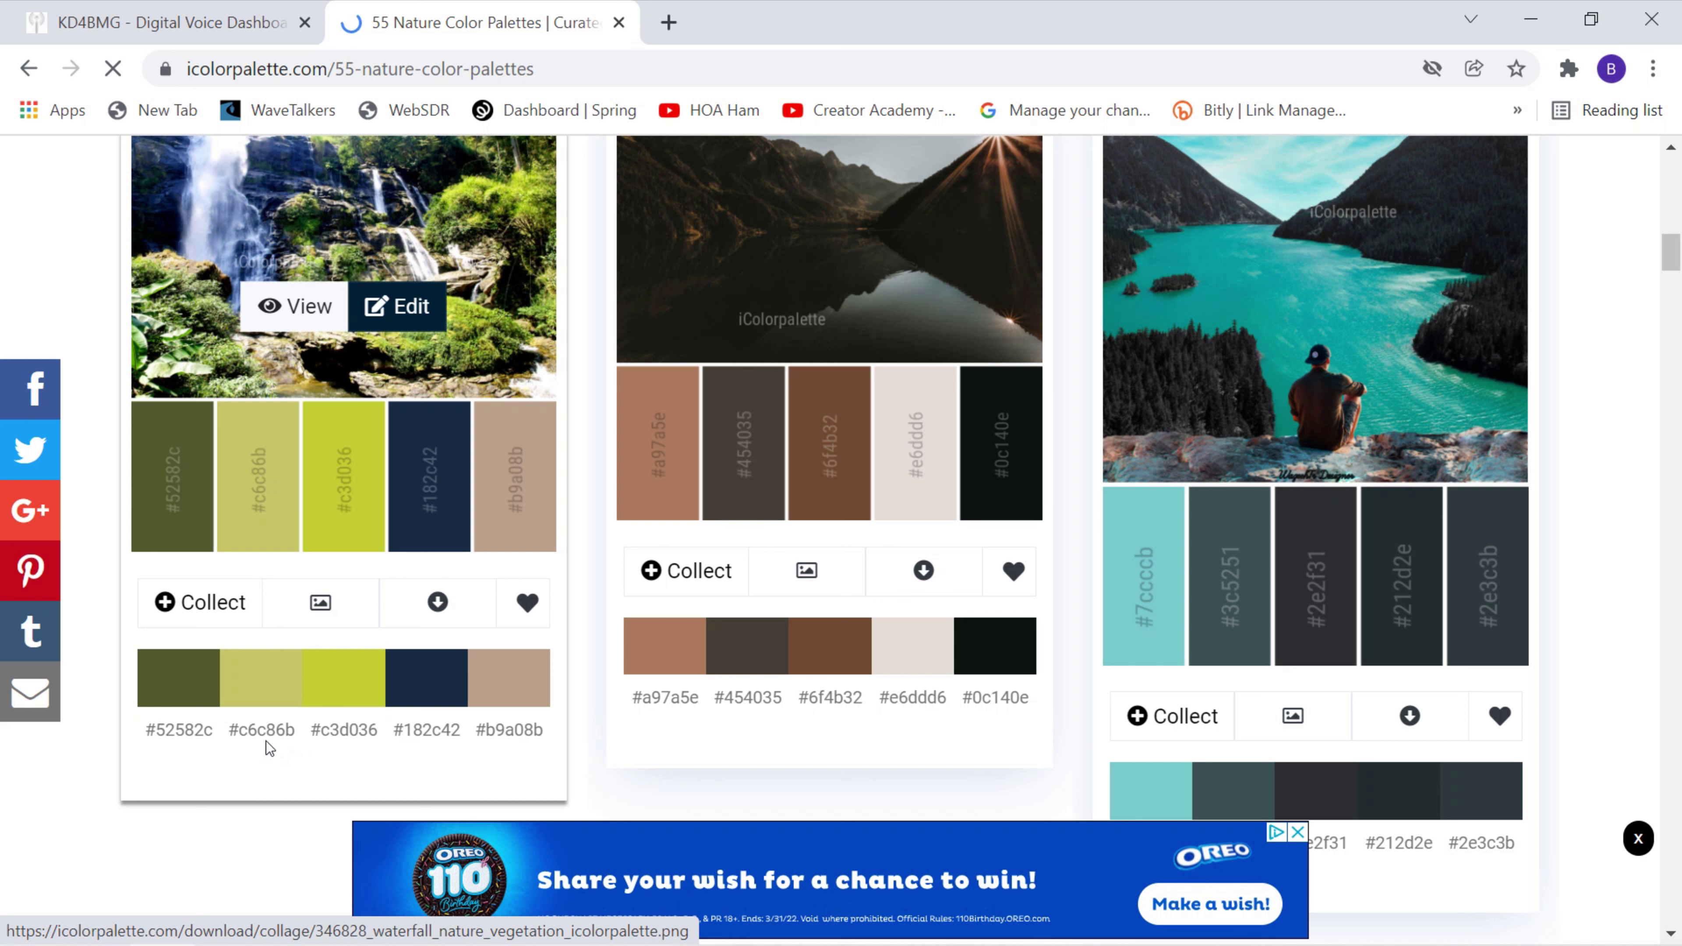
Copy the waterfall palette's green hex code c6c86b and return to the Pi-Star dashboard.
{"action": "left_click_drag", "start_coordinate": [294, 725], "coordinate": [241, 723]}
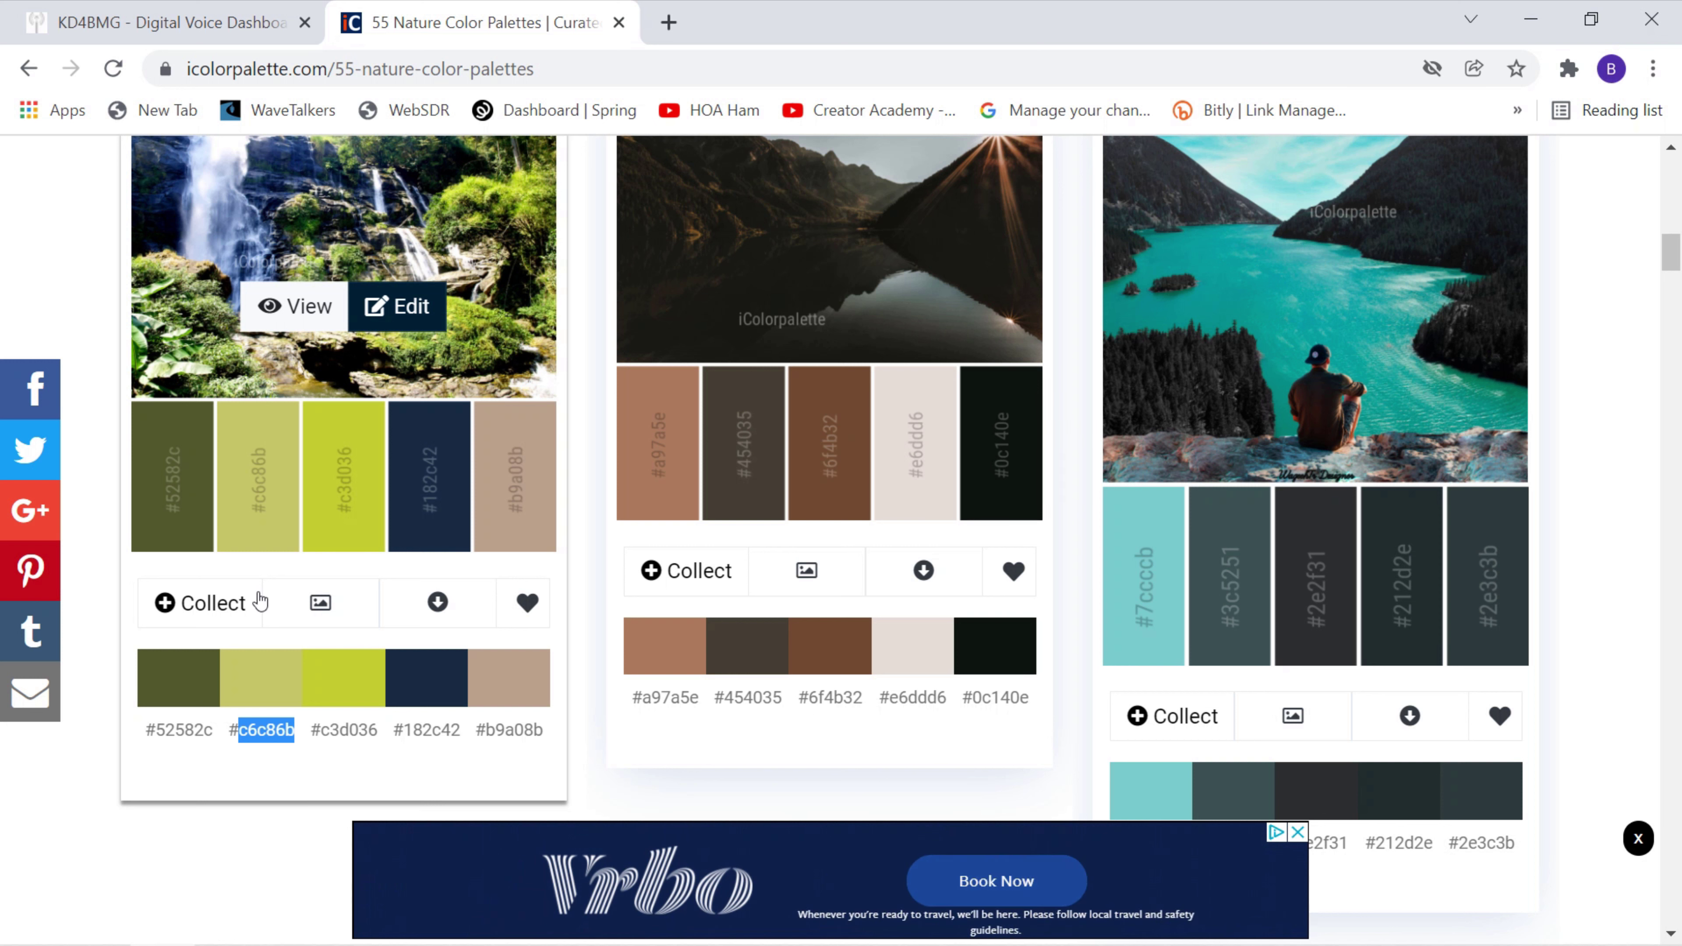
{"action": "left_click", "coordinate": [155, 32]}
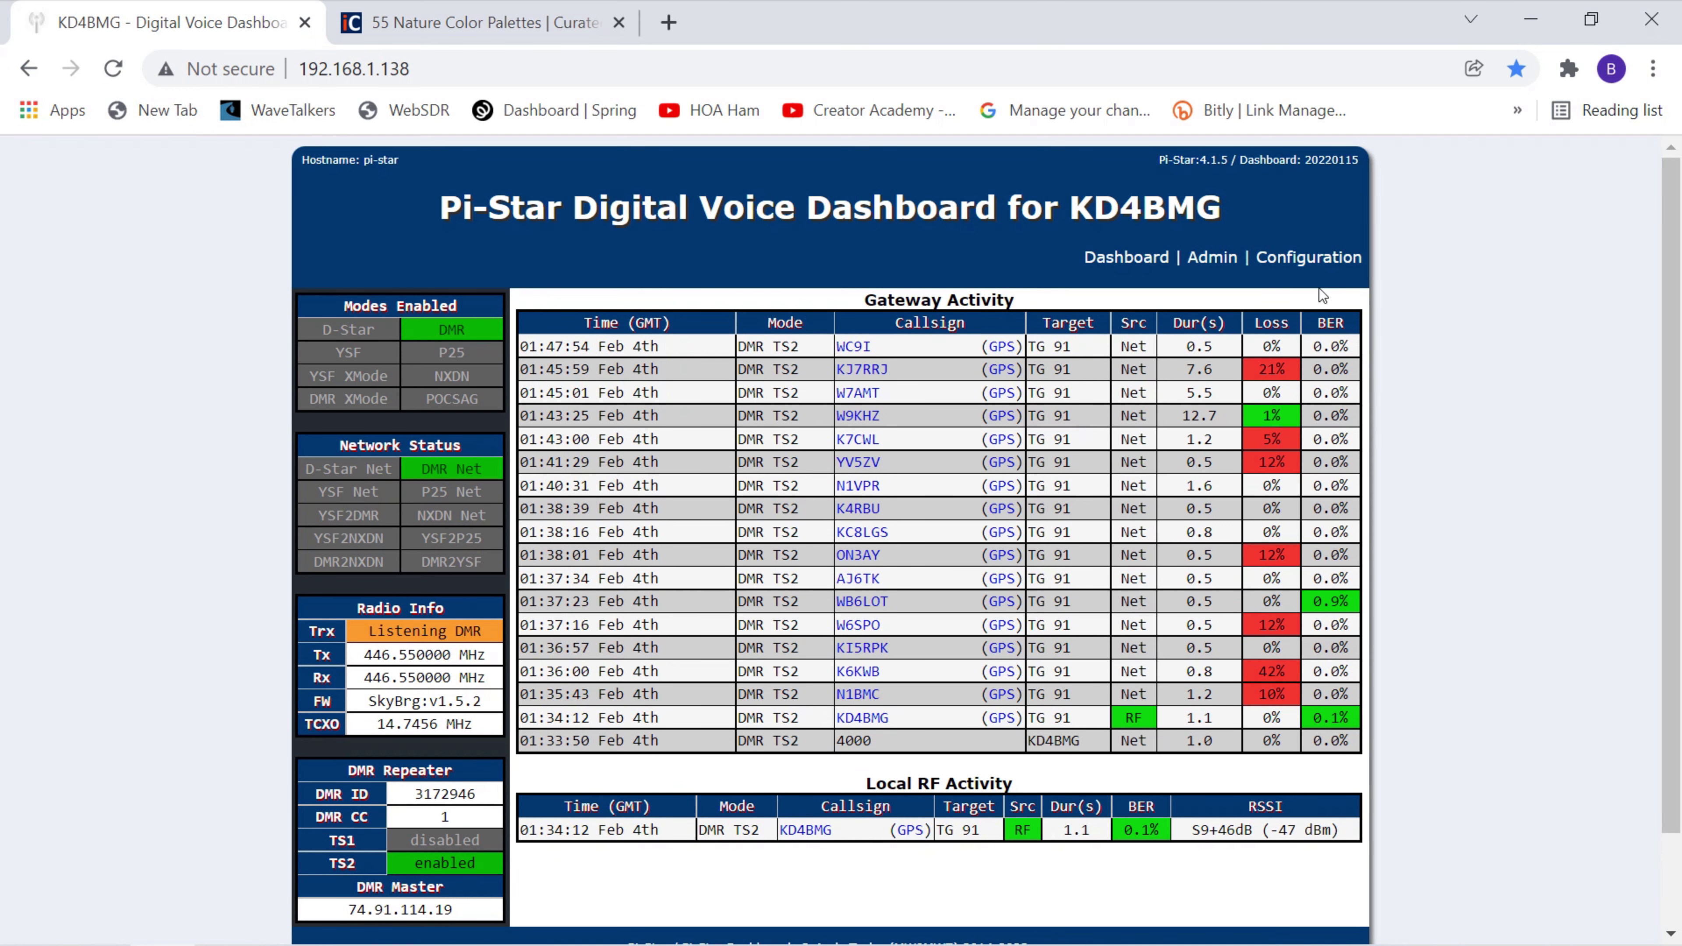
Sign in to Pi-Star Configuration with the admin username and password.
{"action": "left_click", "coordinate": [1281, 258]}
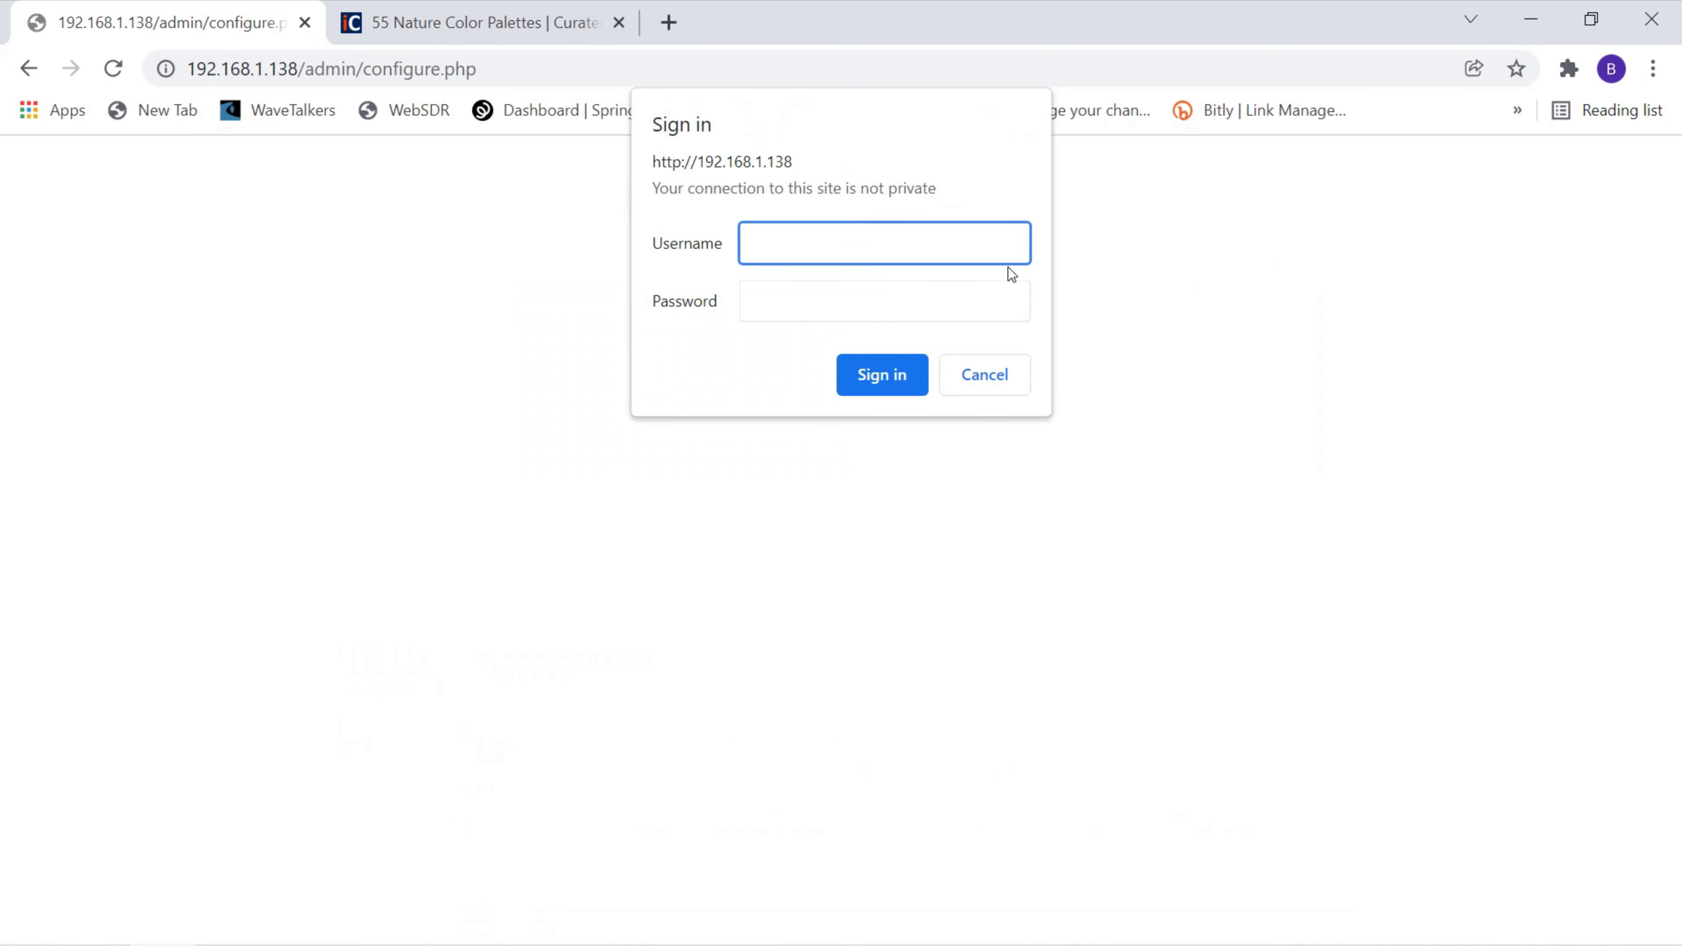
{"action": "type", "text": "pi-star"}
{"action": "key", "text": "Tab"}
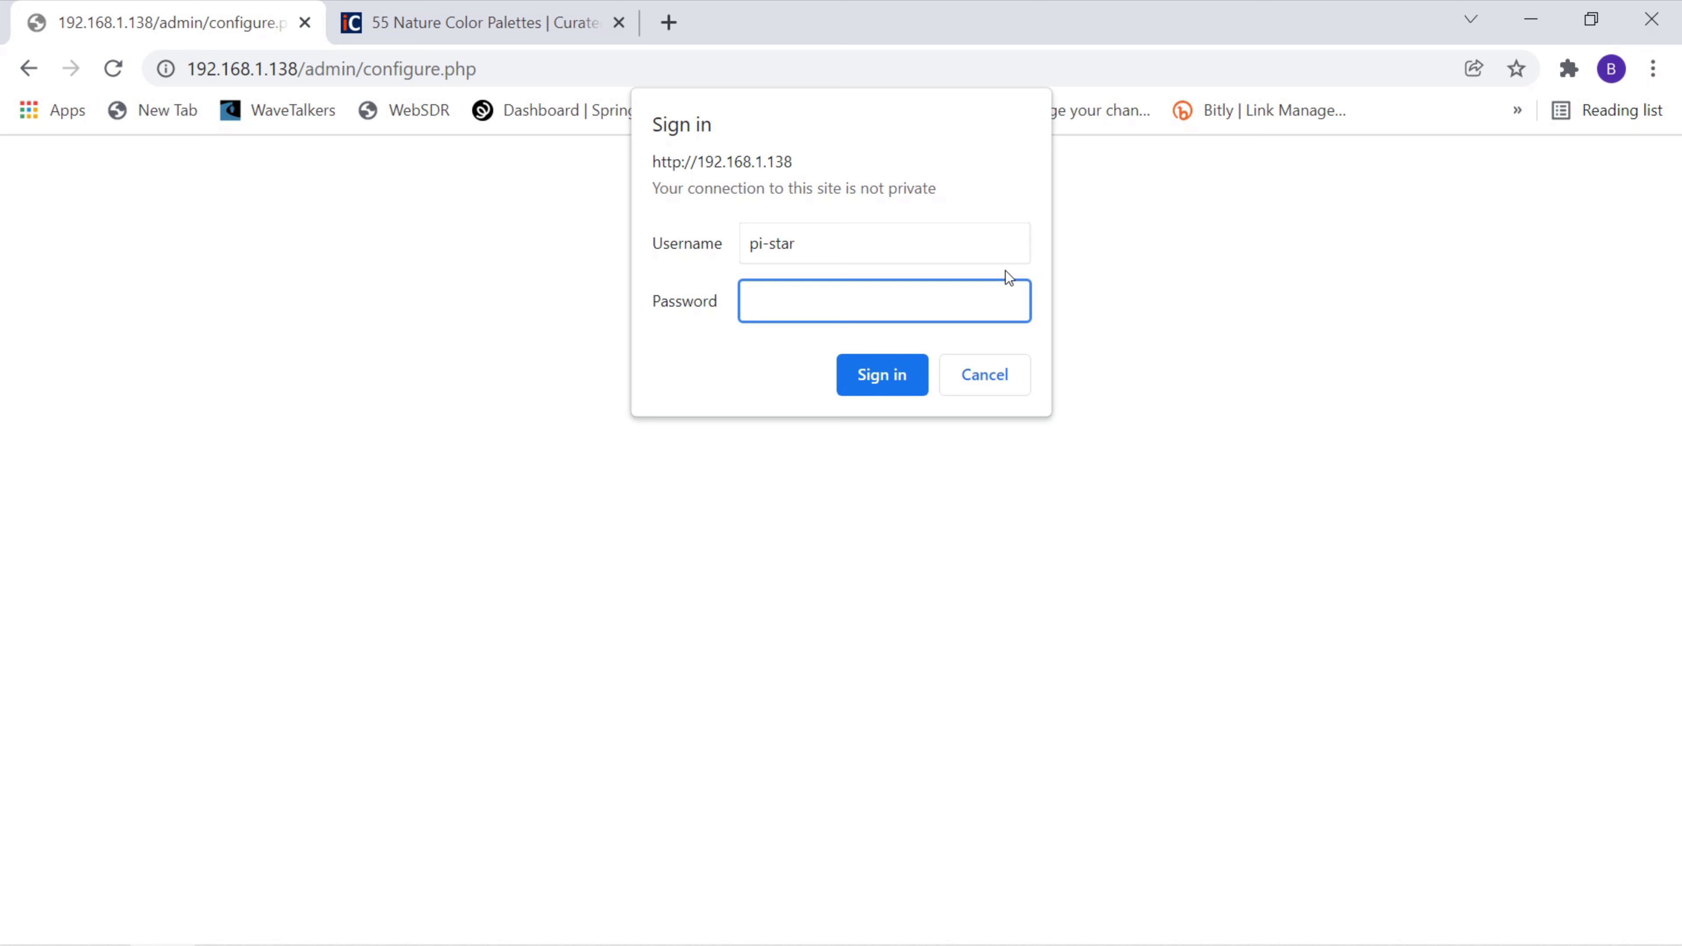
{"action": "type", "text": "raspb"}
{"action": "key", "text": "BackSpace"}
{"action": "key", "text": "BackSpace"}
{"action": "key", "text": "BackSpace"}
{"action": "key", "text": "BackSpace"}
{"action": "key", "text": "BackSpace"}
{"action": "type", "text": "raspberry"}
{"action": "left_click", "coordinate": [895, 371]}
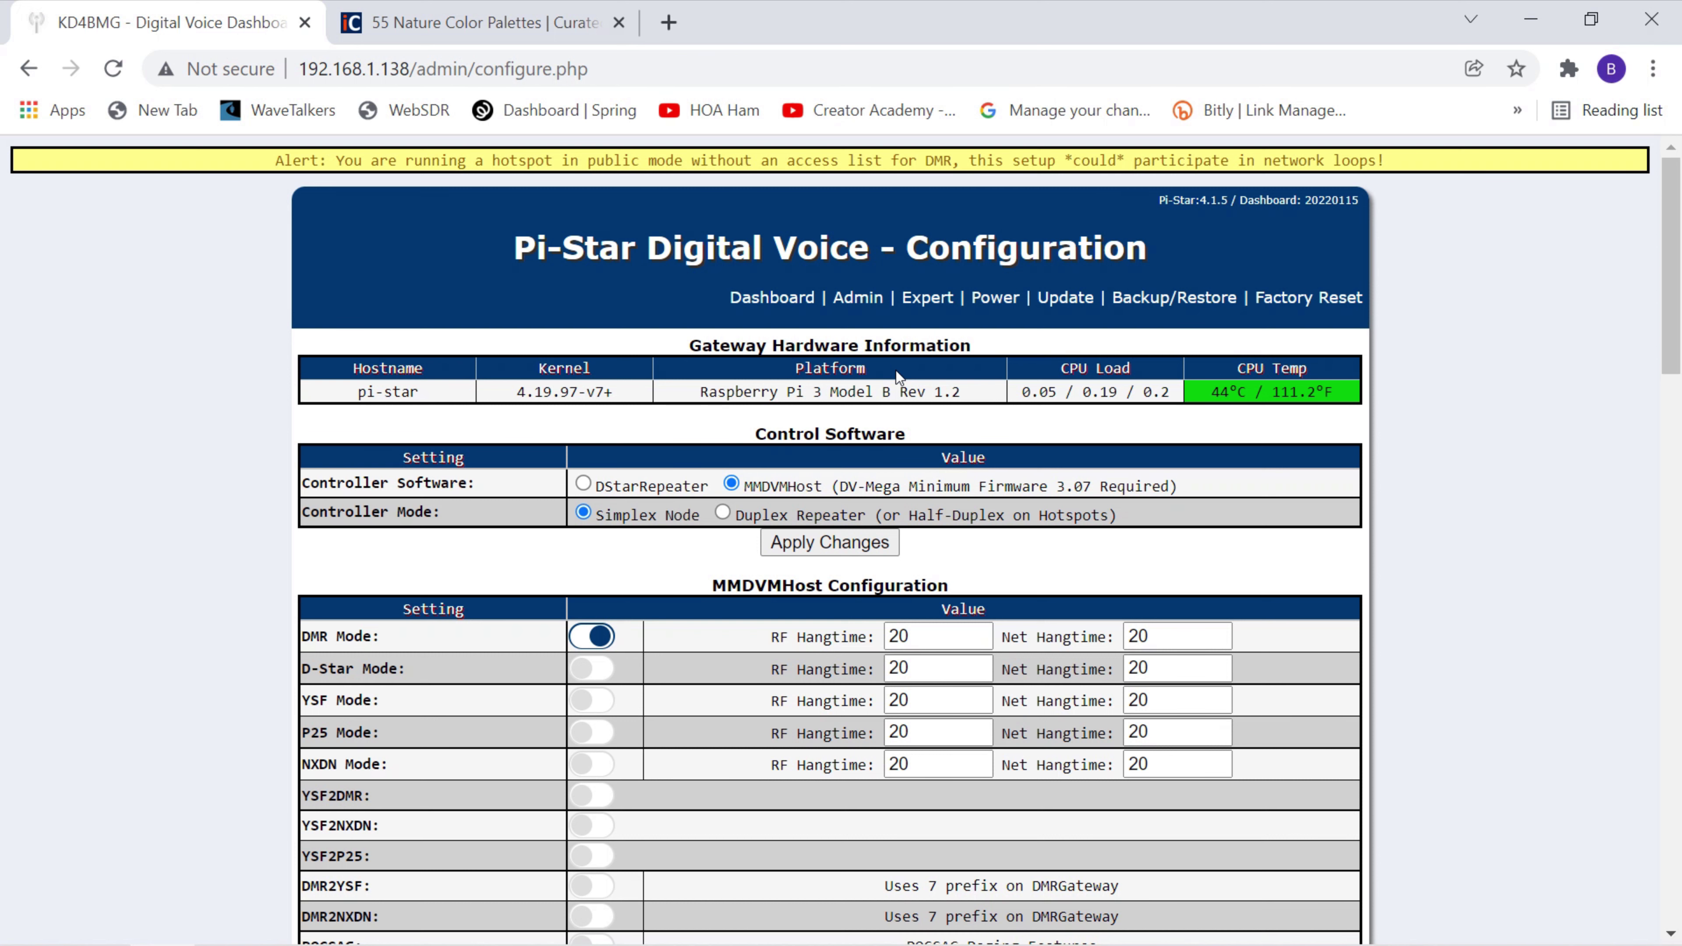
In Expert's CSS Tool, replace the Background Banners value 003a70 with c6c86b and apply.
{"action": "left_click", "coordinate": [924, 299]}
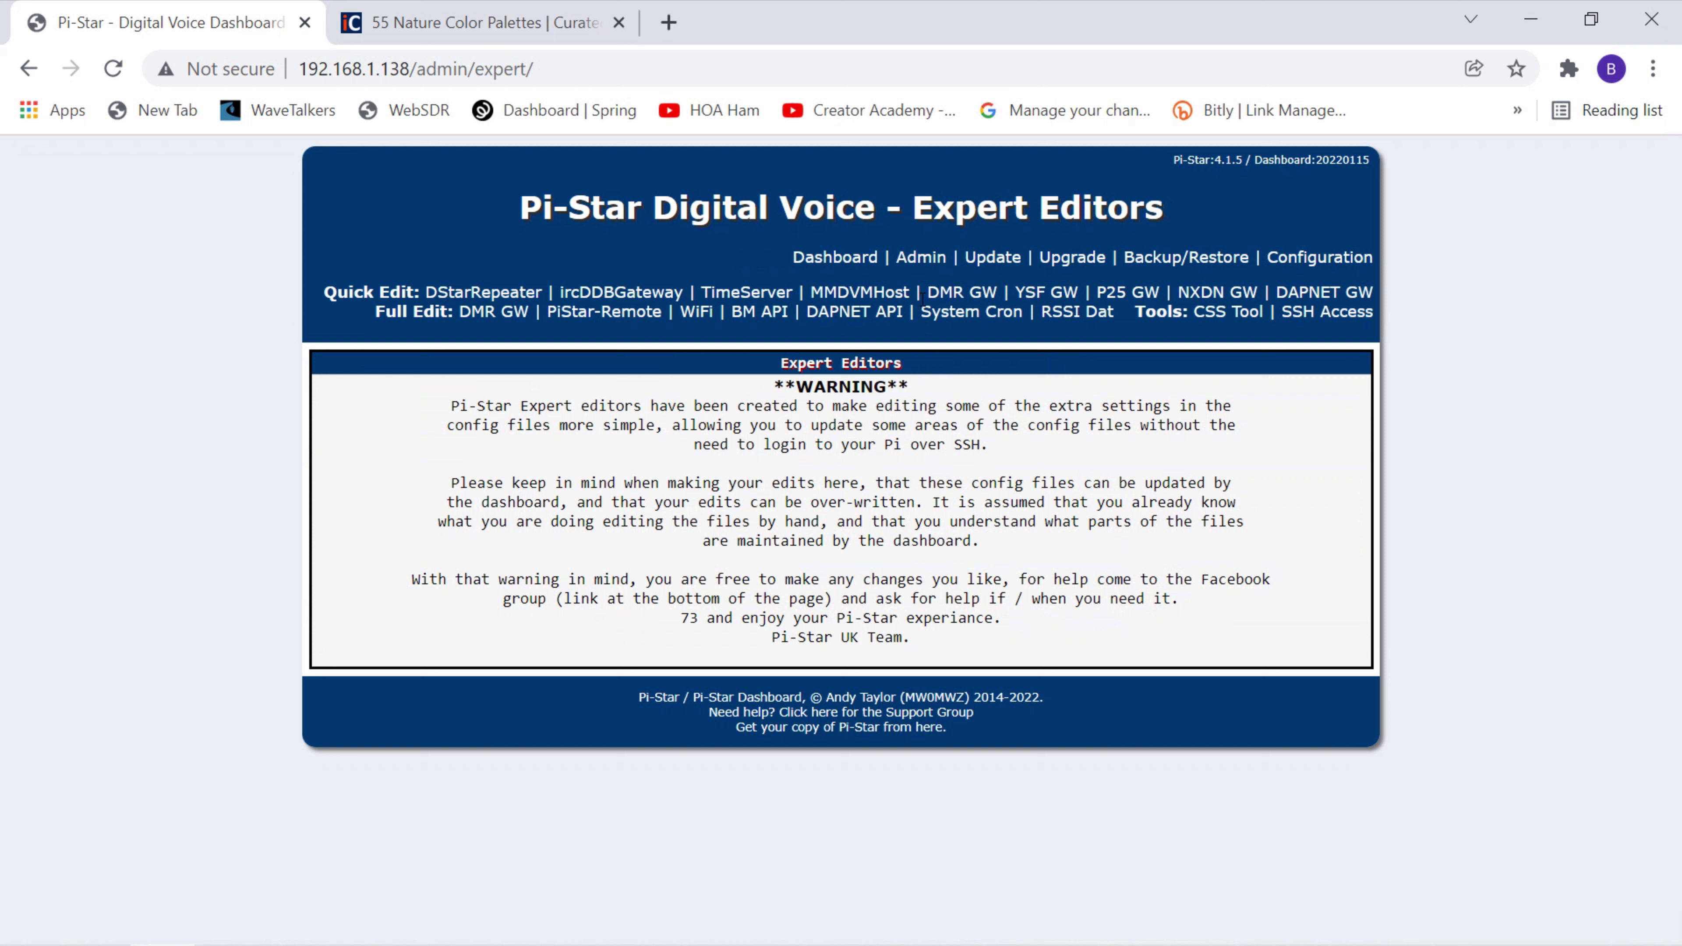
{"action": "left_click", "coordinate": [1235, 319]}
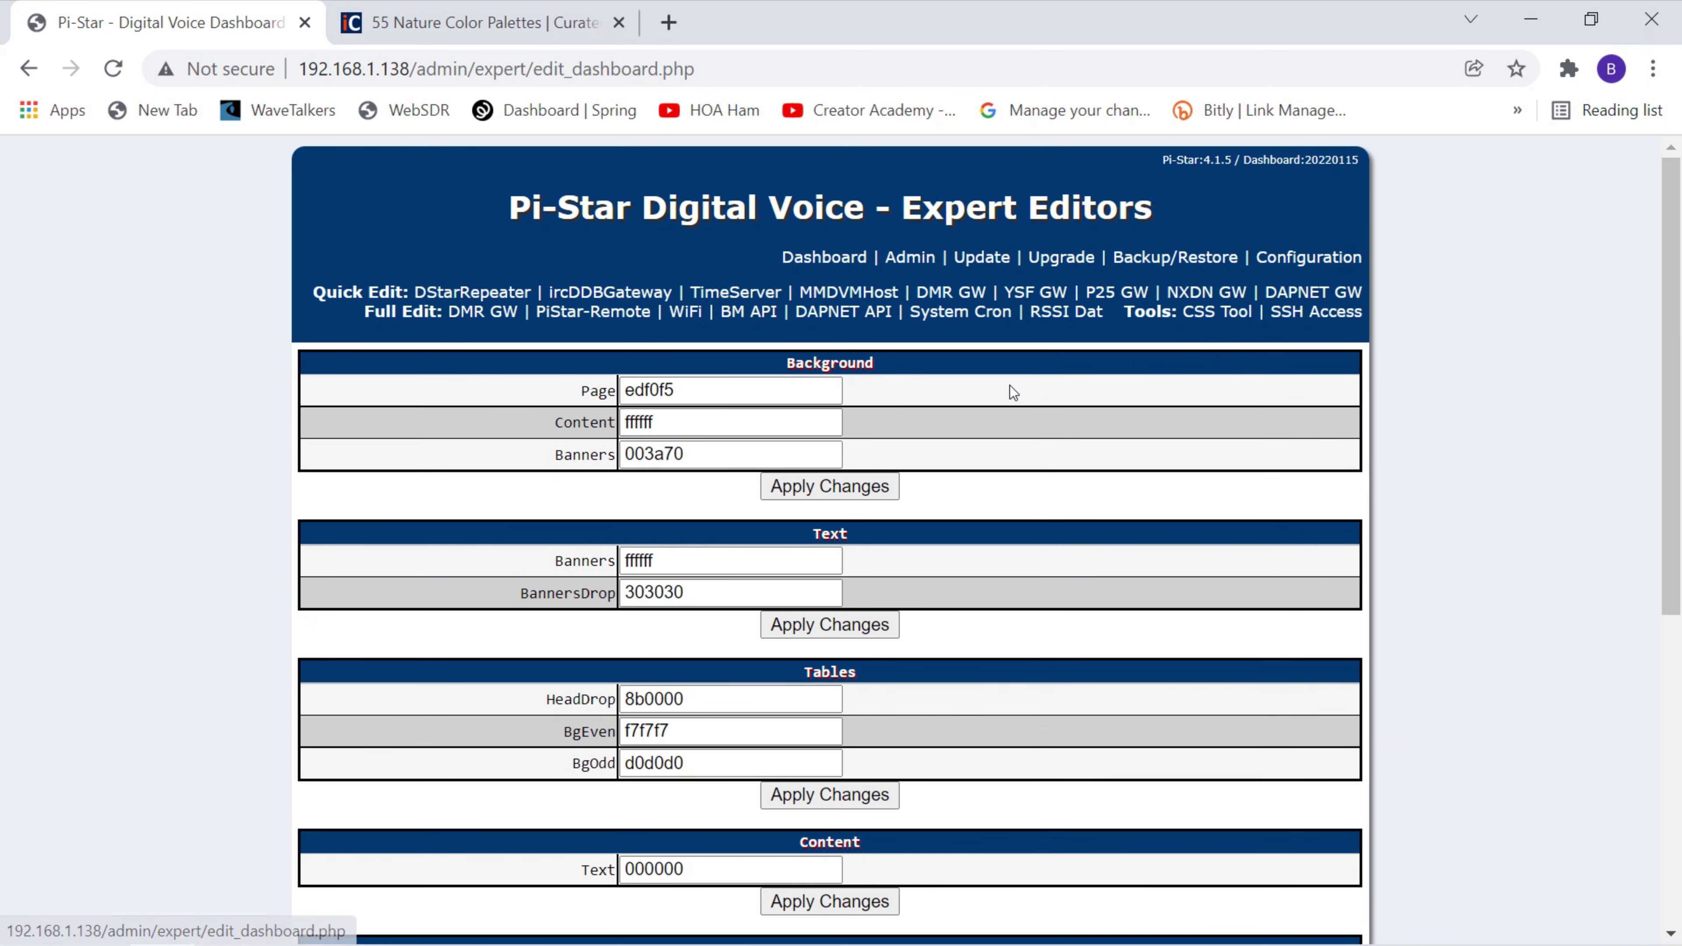
{"action": "left_click", "coordinate": [721, 457]}
{"action": "left_click_drag", "start_coordinate": [685, 456], "coordinate": [653, 457]}
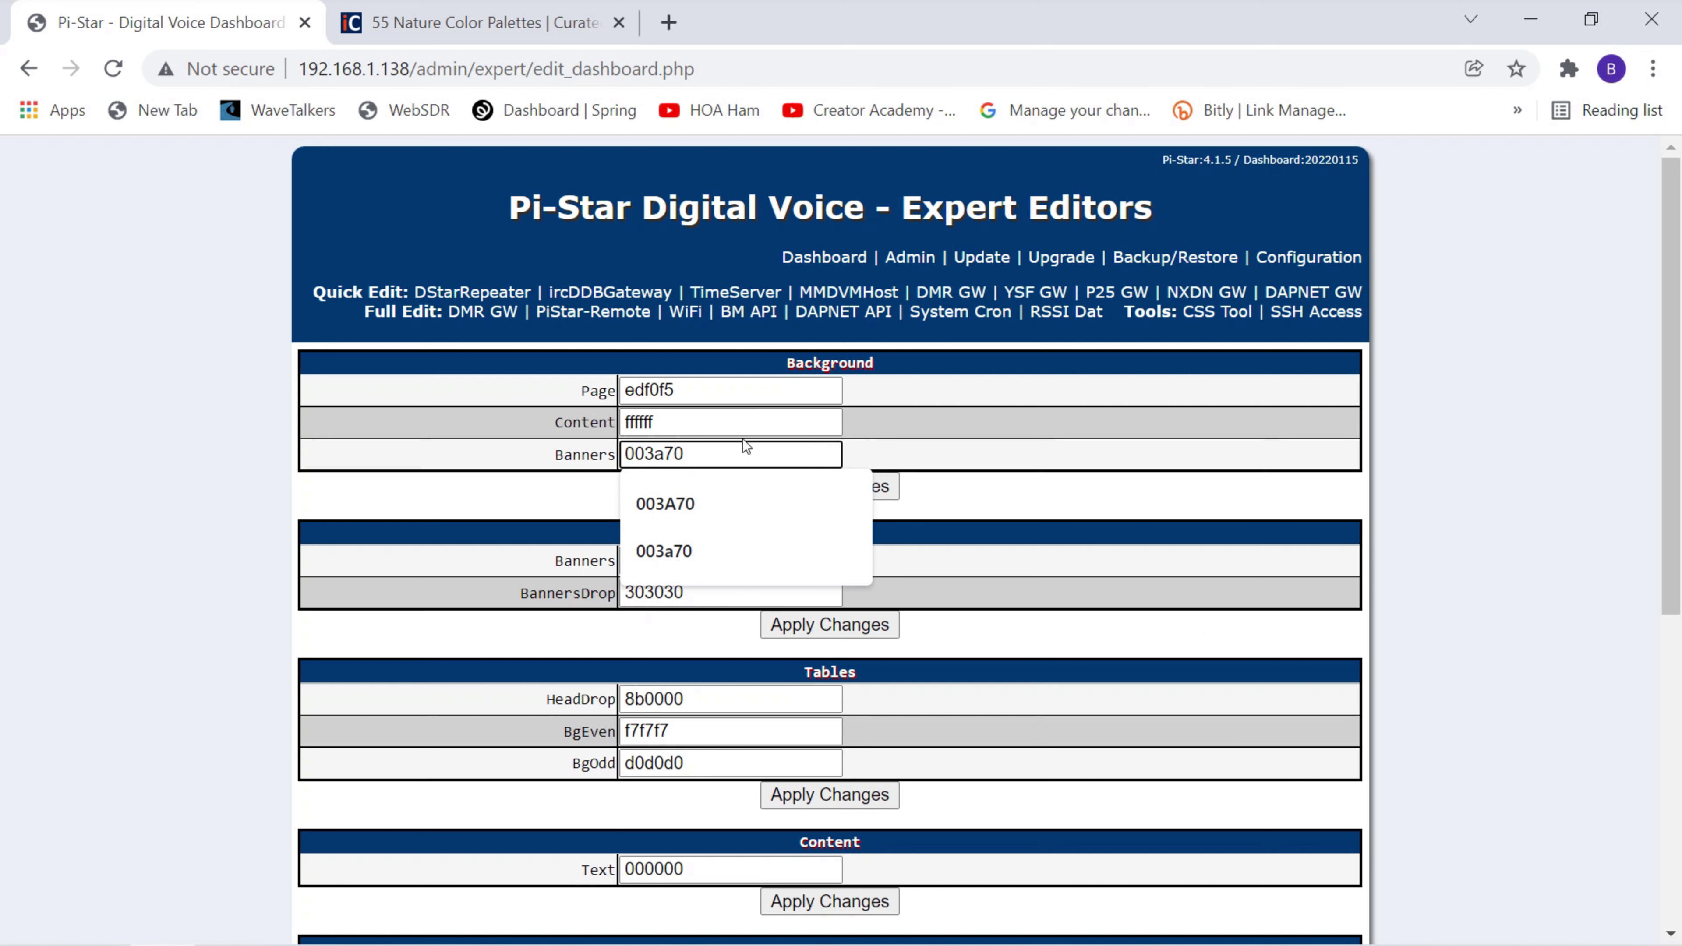
{"action": "left_click_drag", "start_coordinate": [743, 446], "coordinate": [622, 447]}
{"action": "key", "text": "BackSpace"}
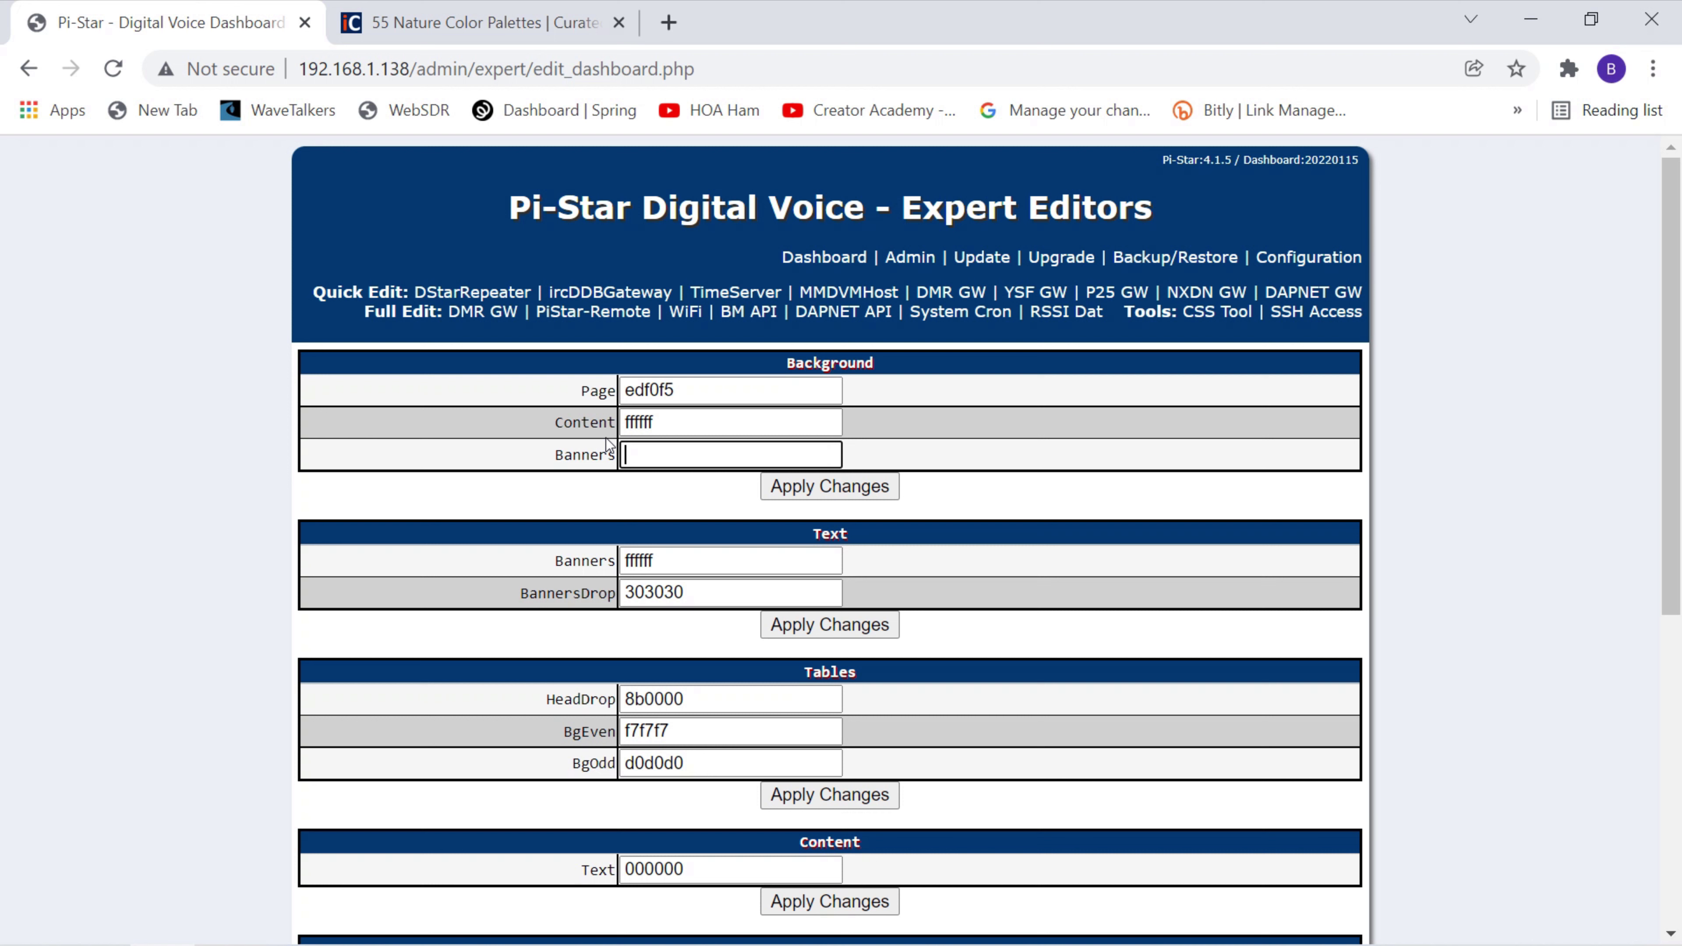
{"action": "type", "text": "c6c86b"}
{"action": "left_click", "coordinate": [849, 493]}
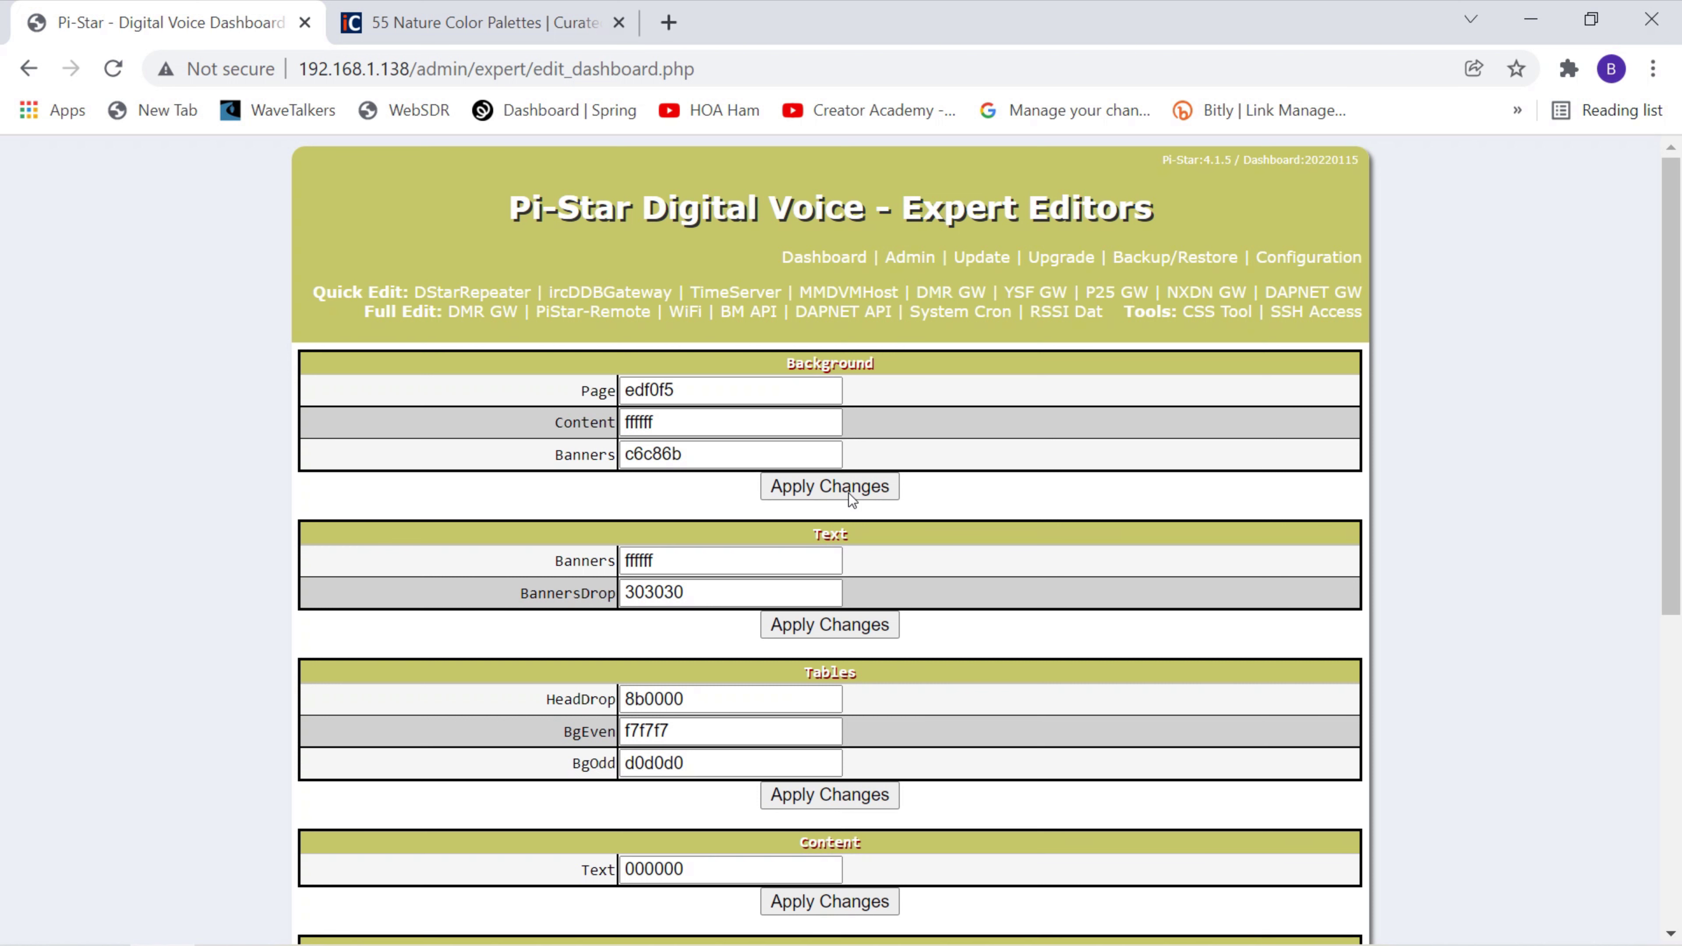
View the main dashboard's olive green banners, then go back to the configuration pages.
{"action": "left_click", "coordinate": [802, 259]}
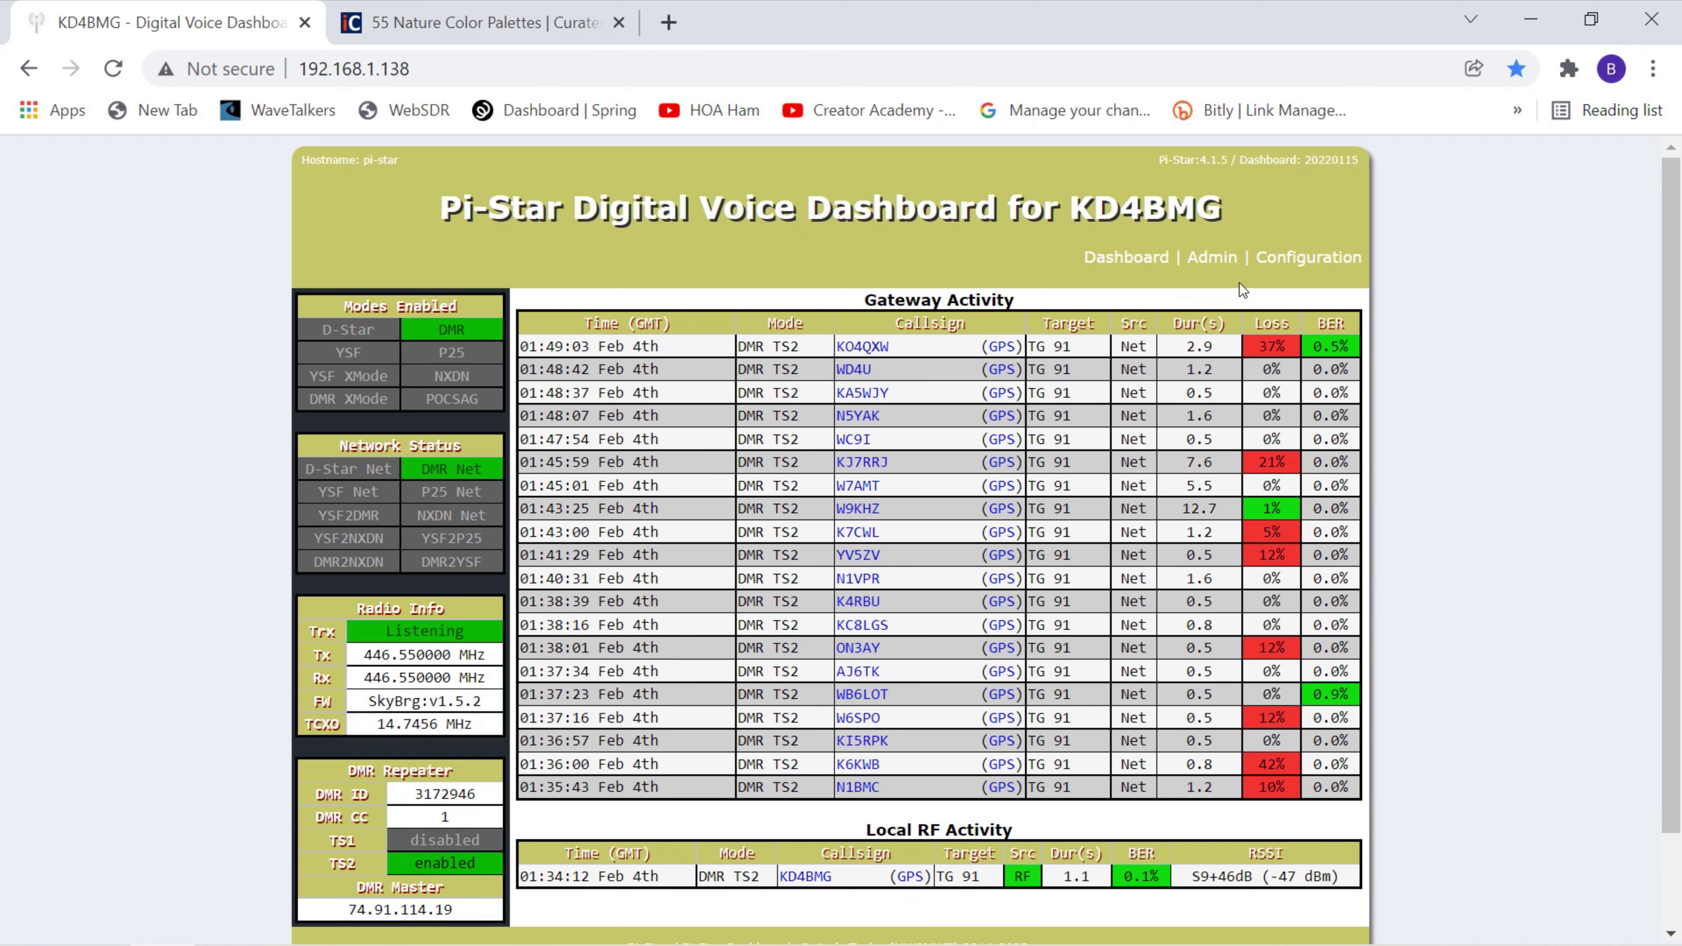
{"action": "left_click", "coordinate": [1270, 266]}
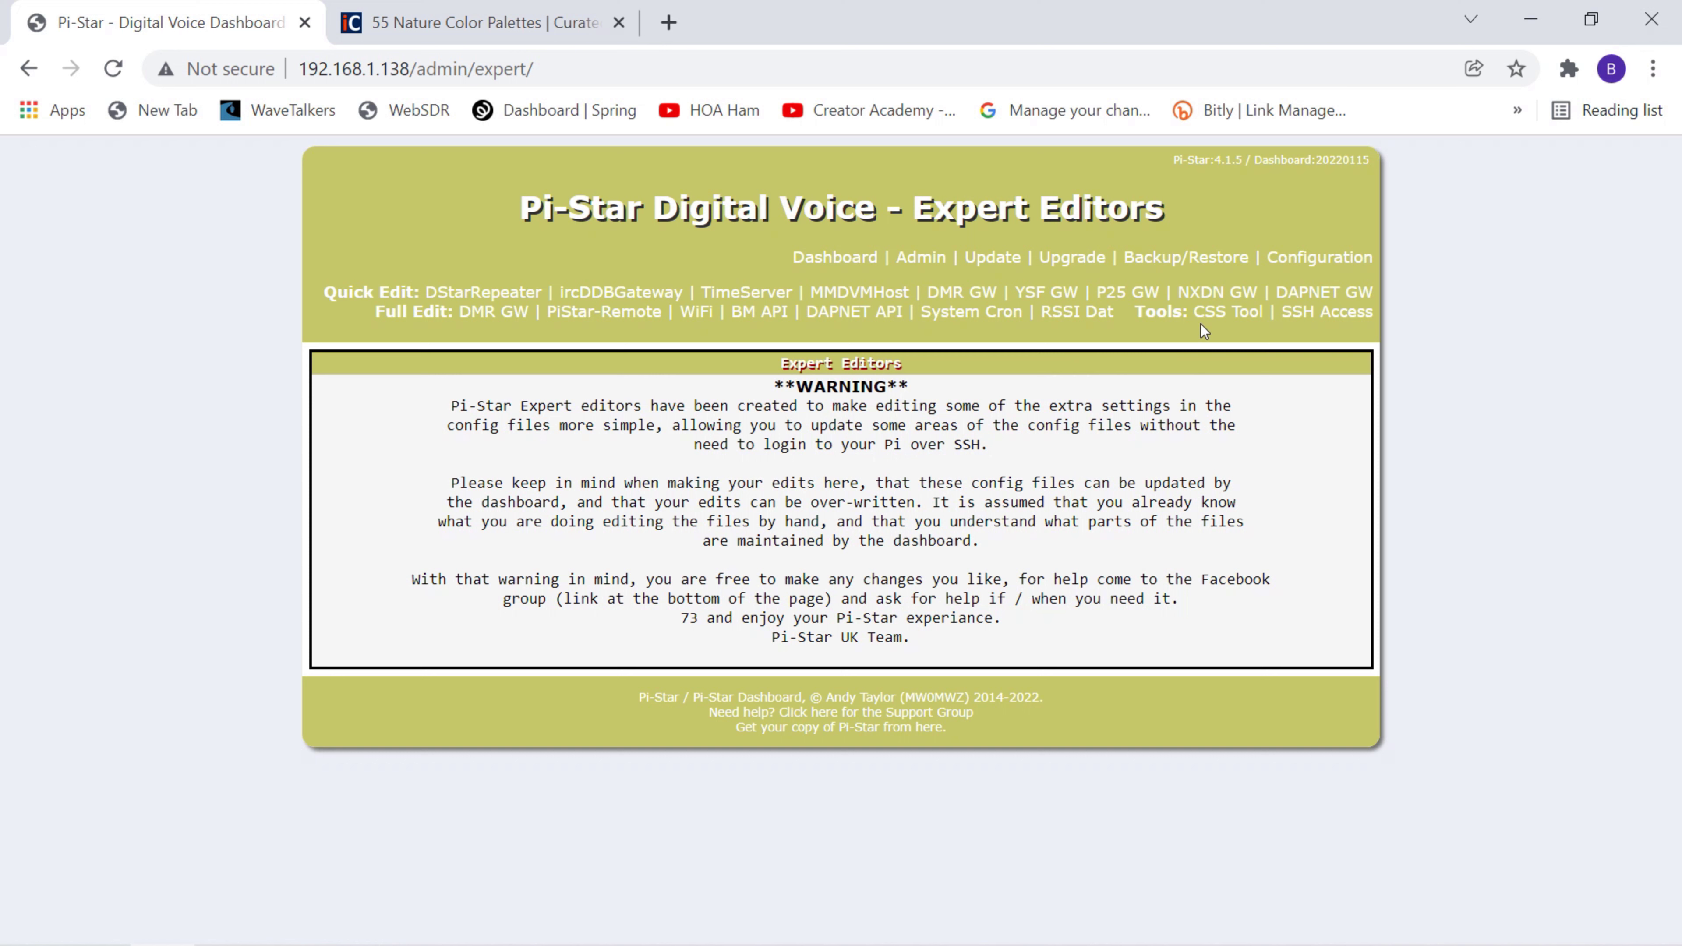
In the CSS Tool, change the Background Banners value from c6c86b back to 003a70 and apply.
{"action": "left_click", "coordinate": [1204, 316]}
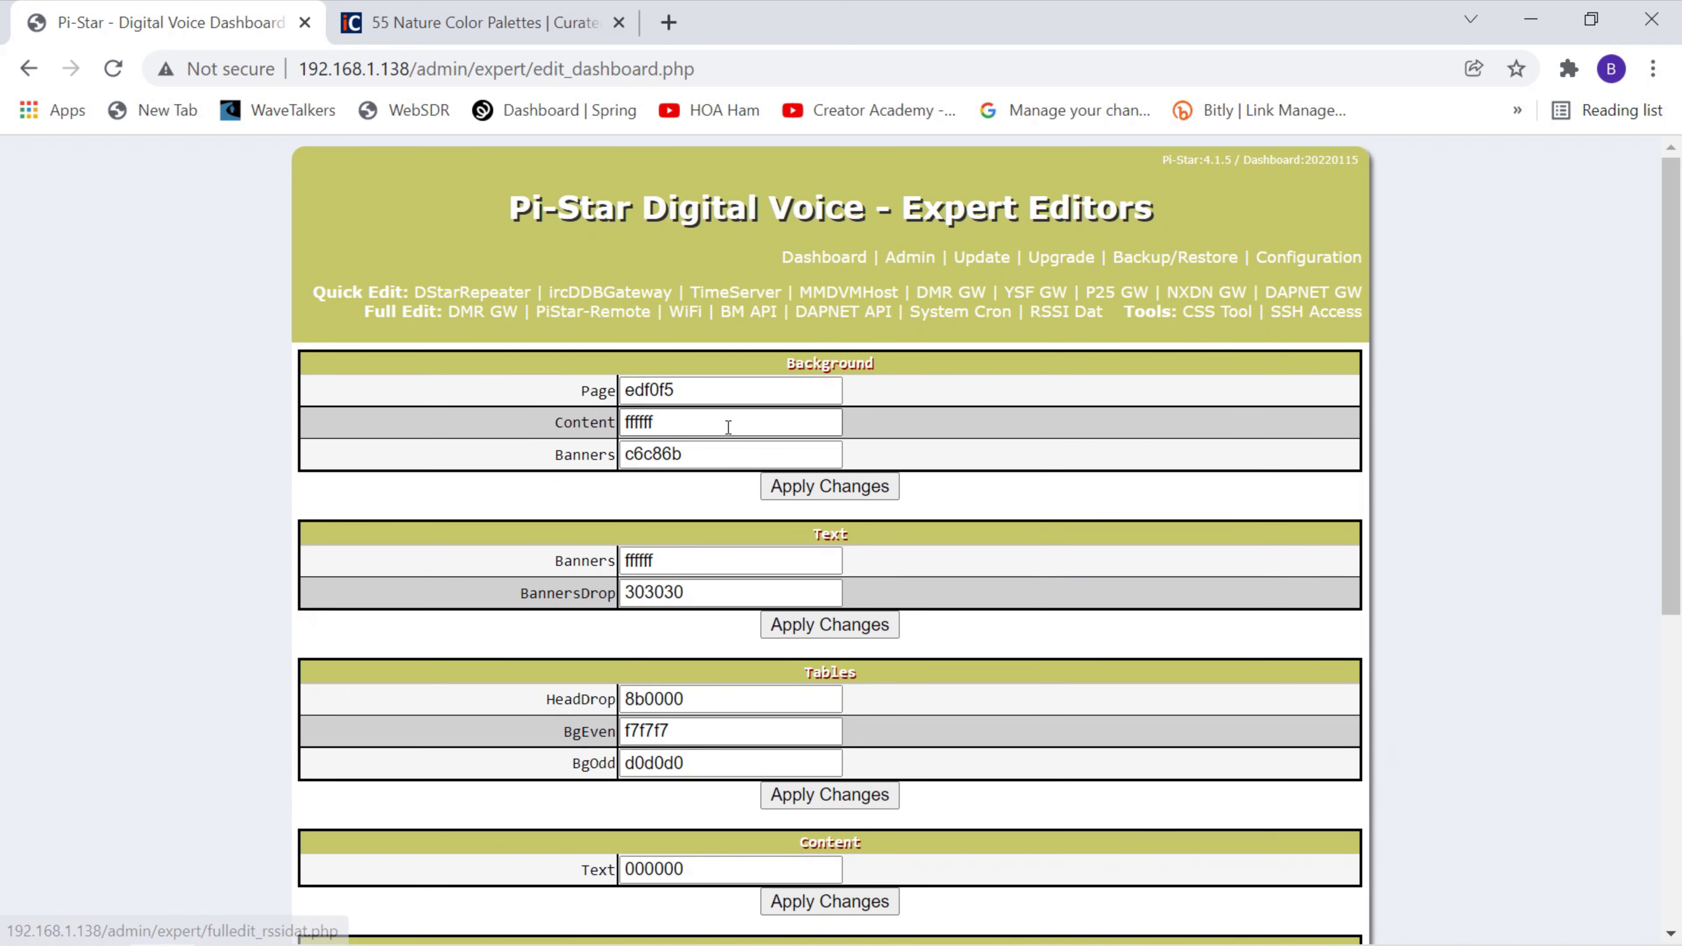
{"action": "left_click_drag", "start_coordinate": [704, 456], "coordinate": [632, 455]}
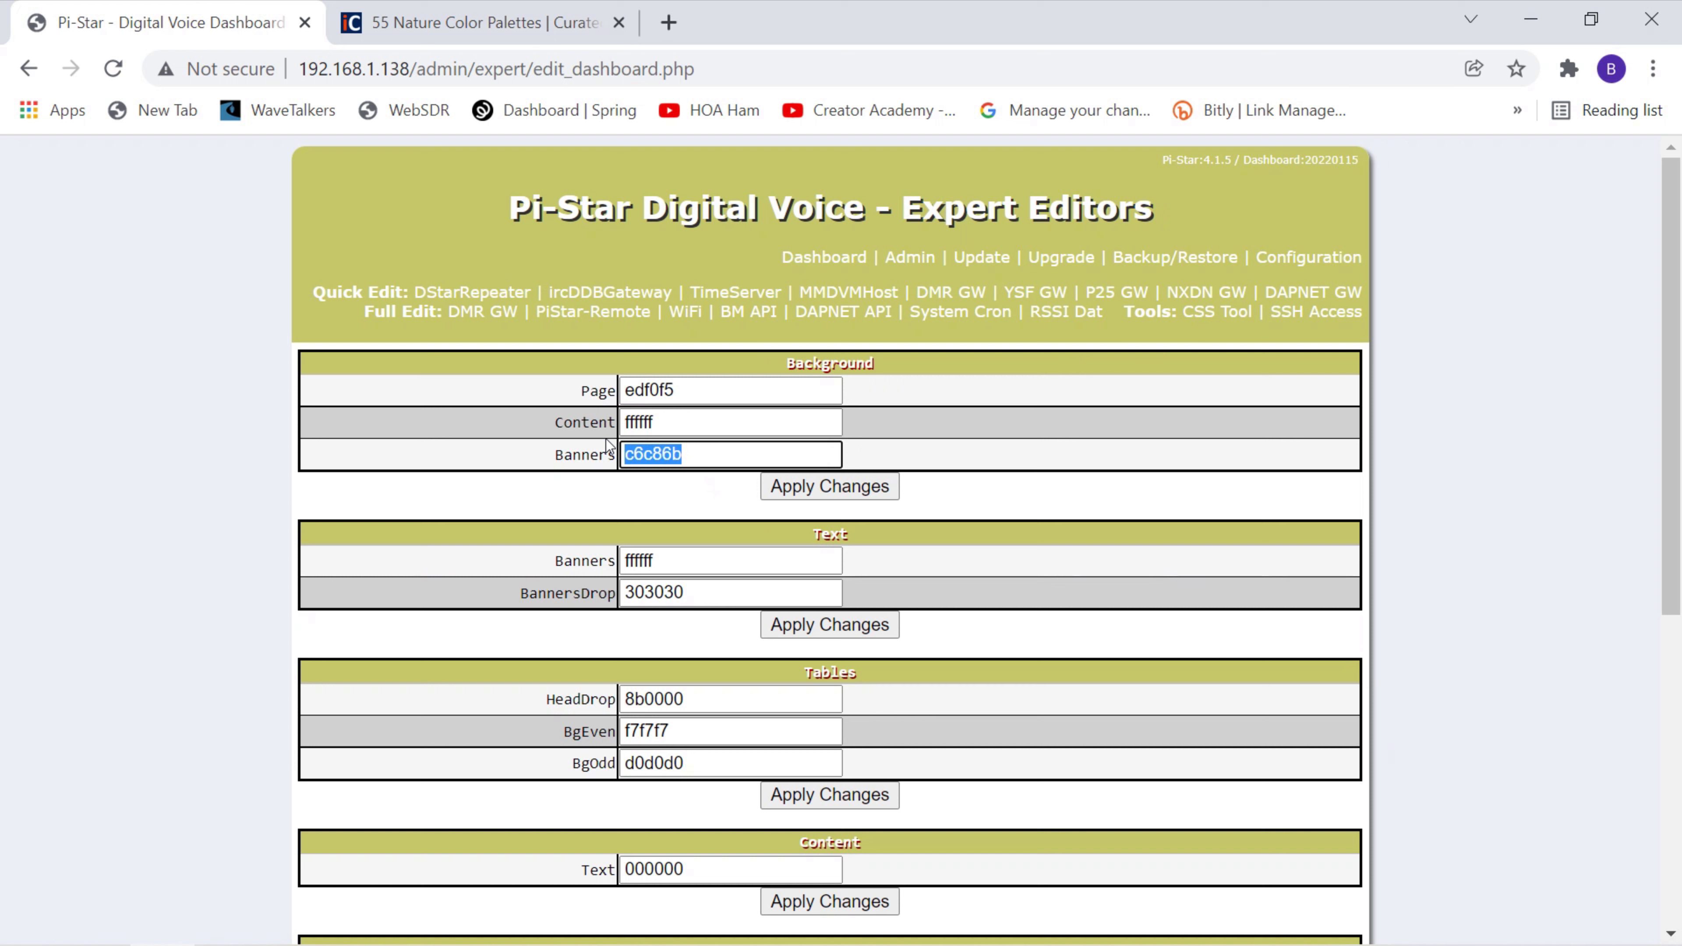
{"action": "type", "text": "00"}
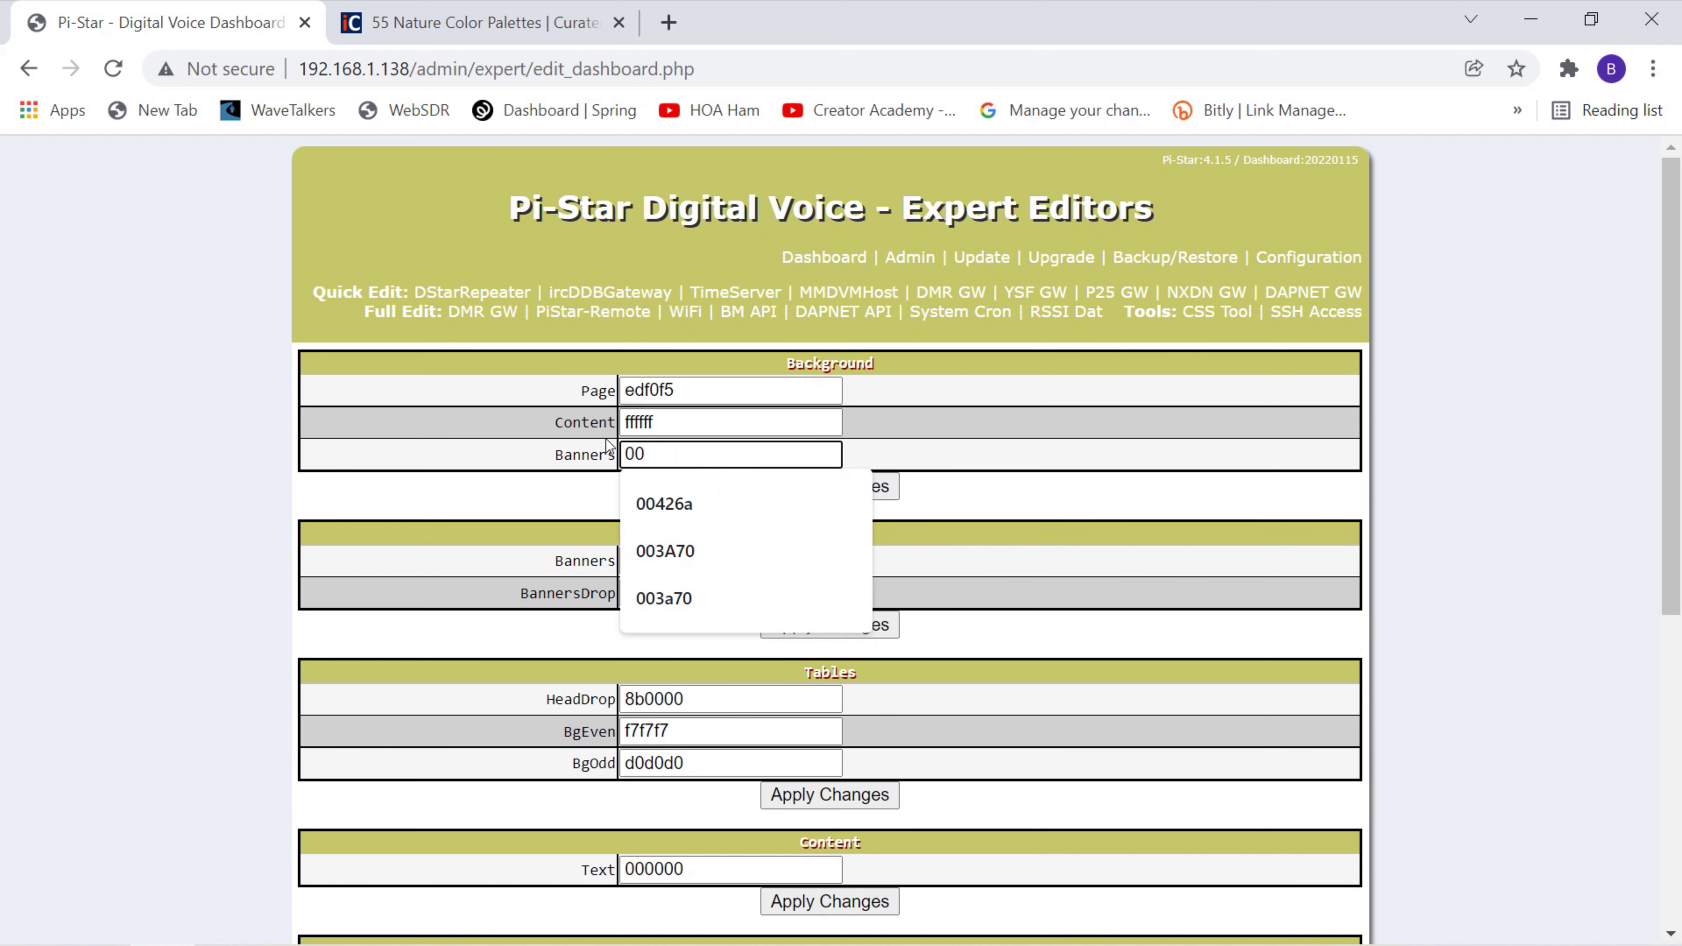
{"action": "type", "text": "3a7"}
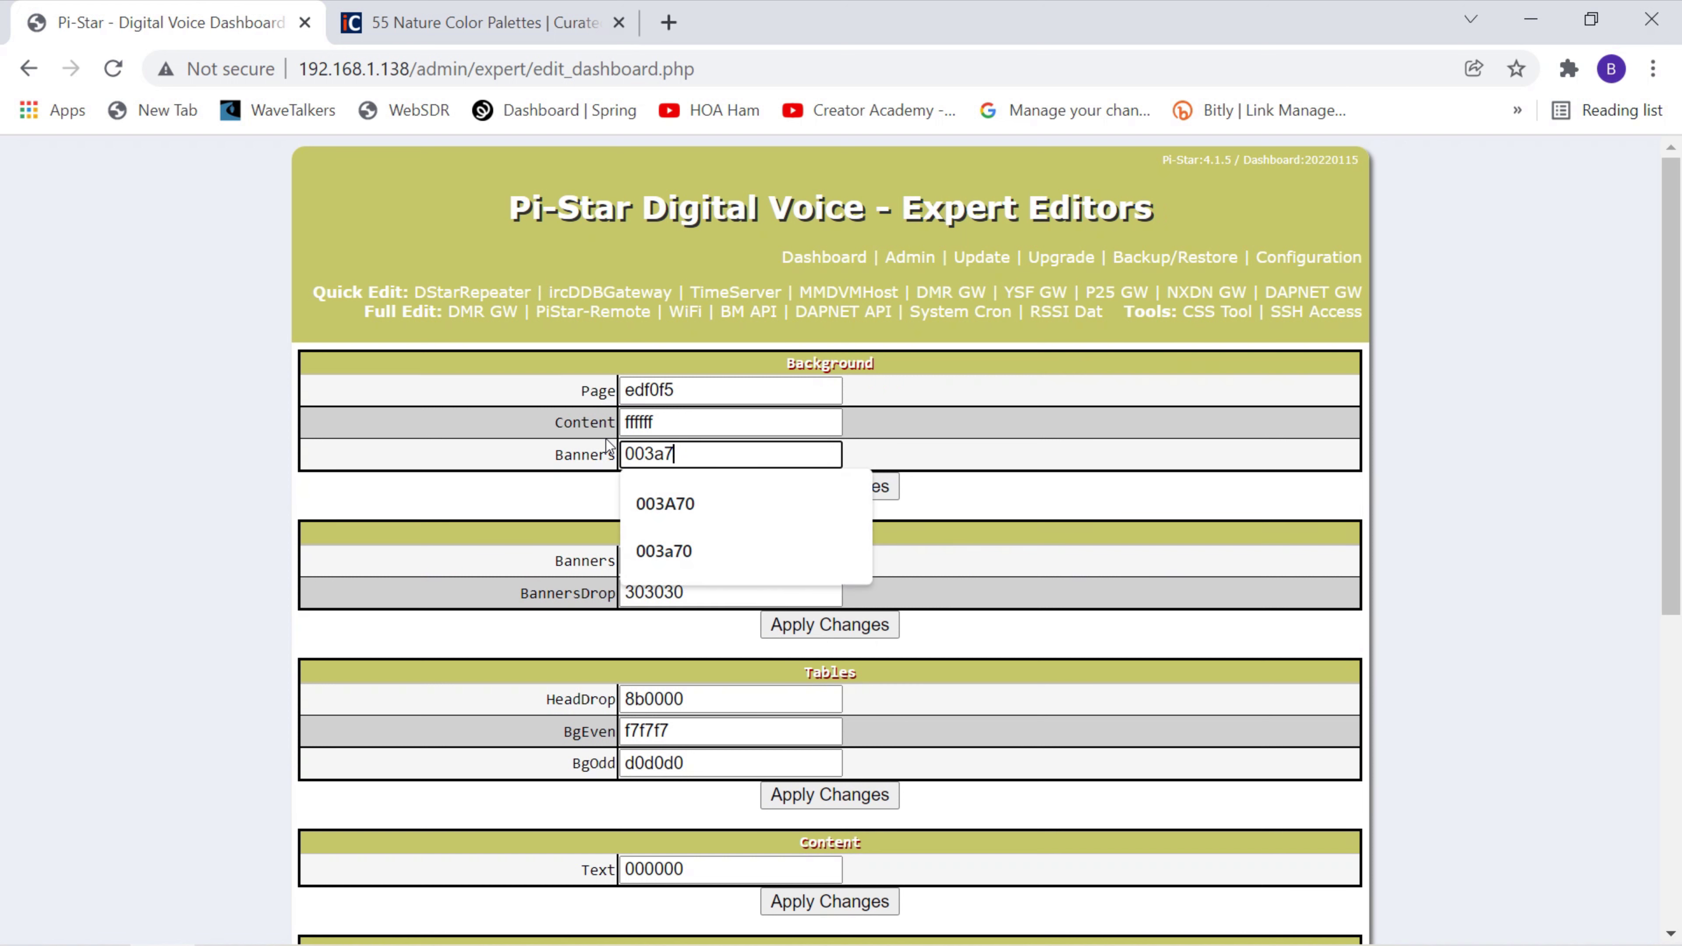
{"action": "type", "text": "0"}
{"action": "key", "text": "Return"}
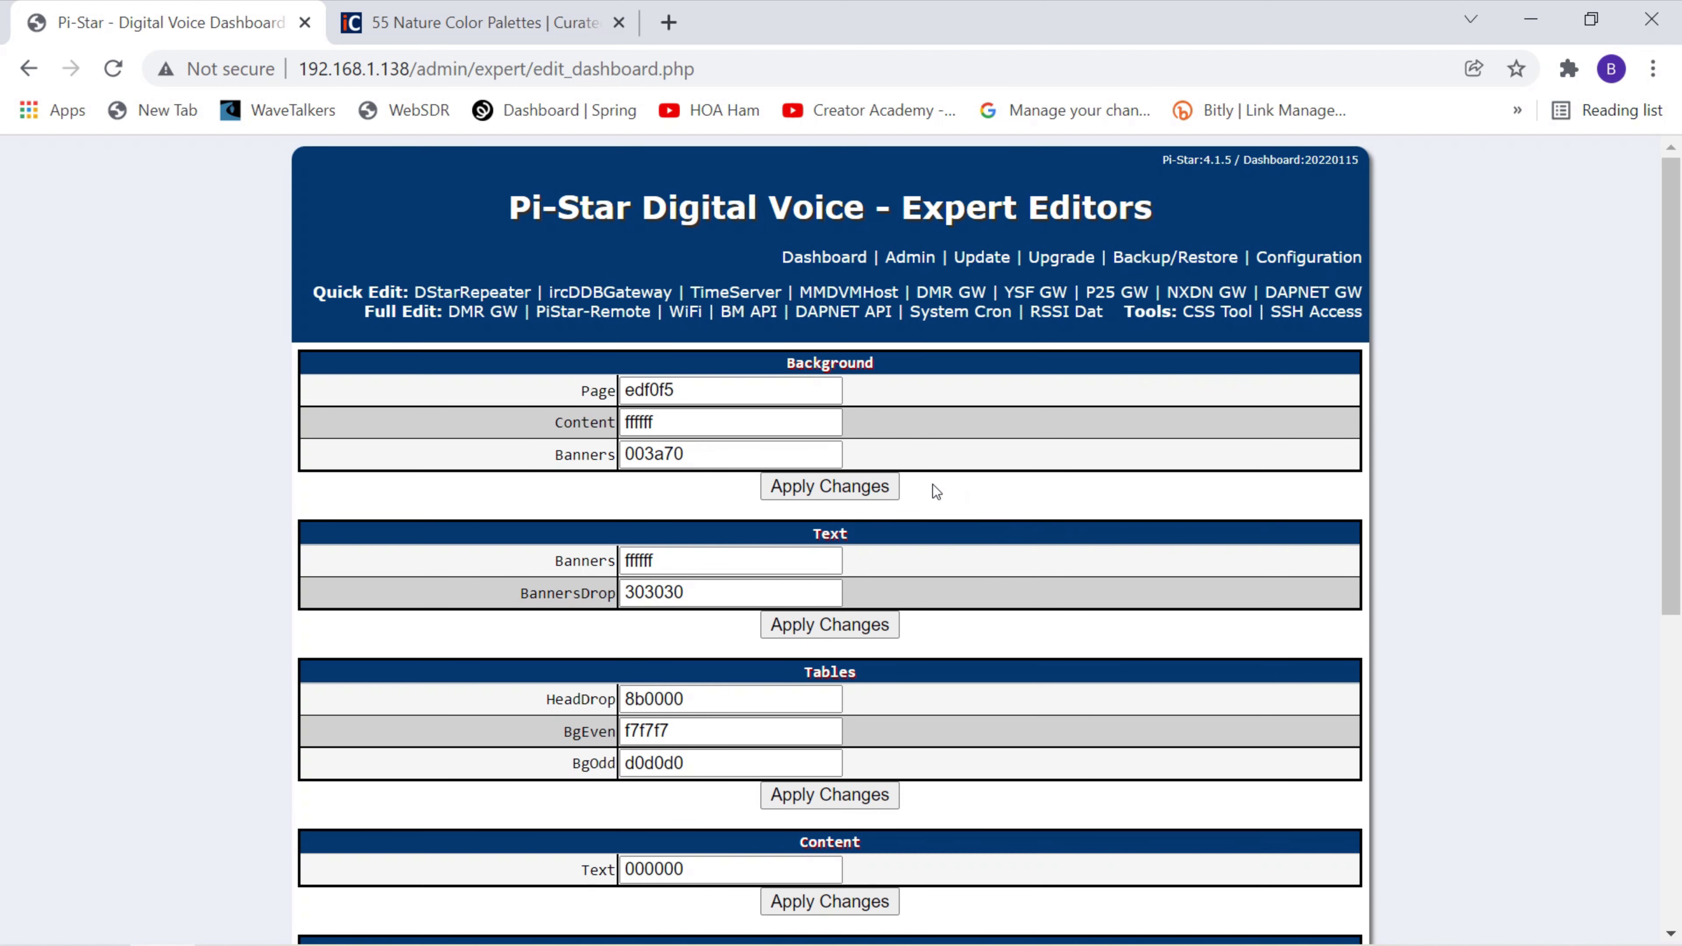